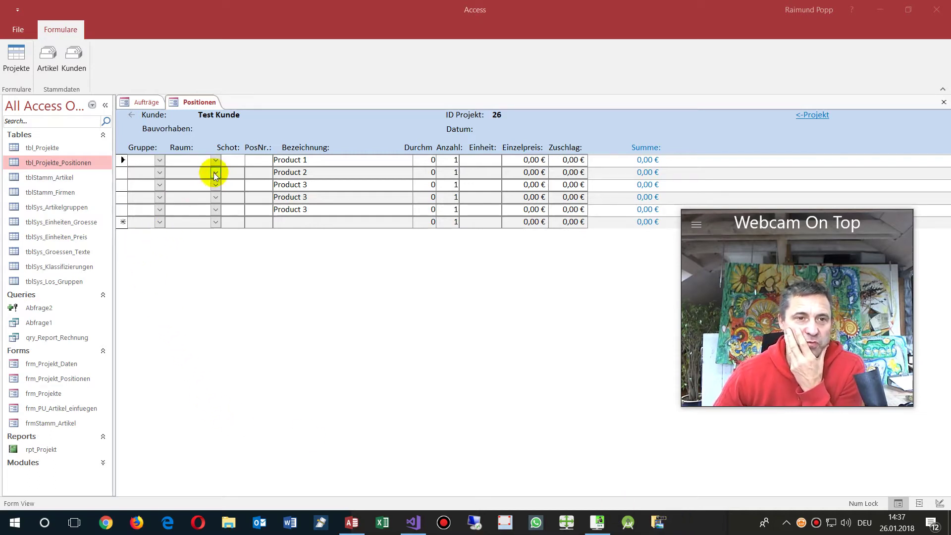
# - Enter room 'a' in Product 1's Raum field on the Positionen form
pyautogui.click(187, 173)
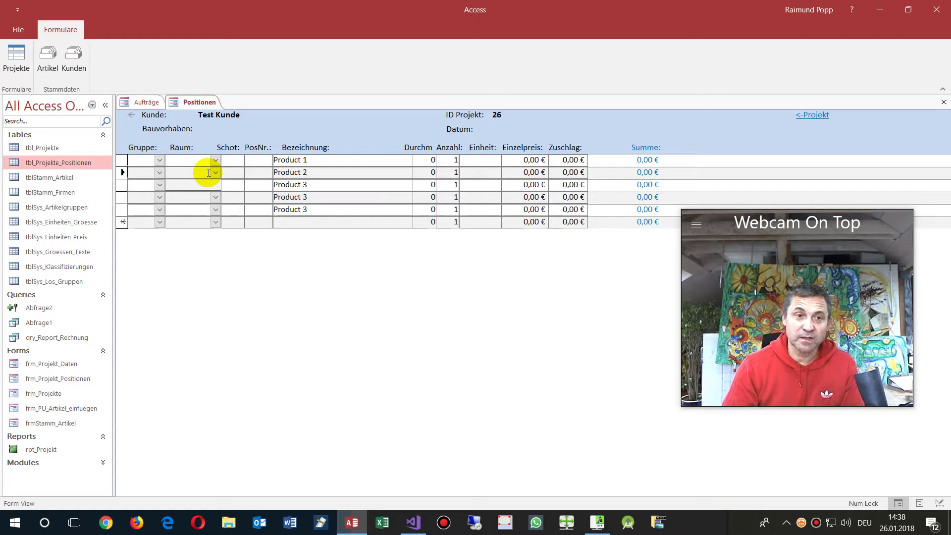
pyautogui.click(178, 161)
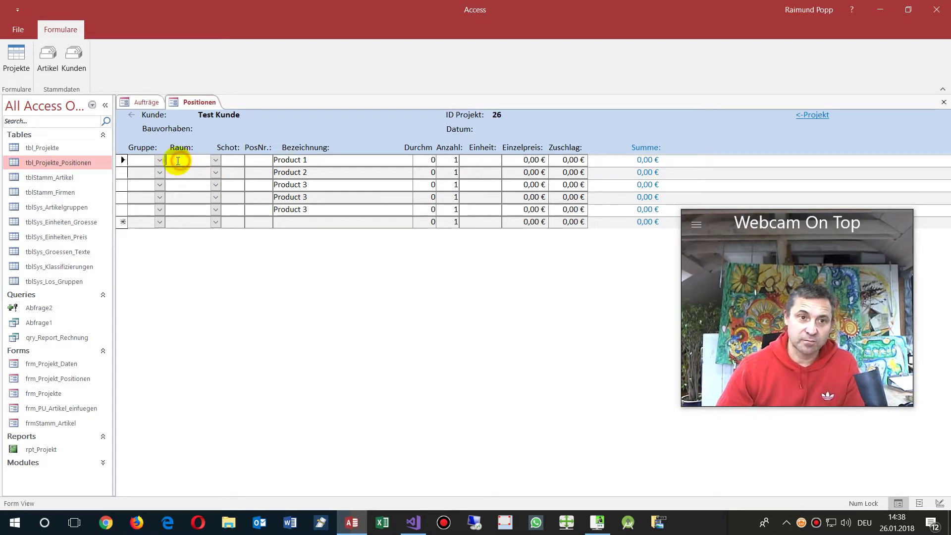
pyautogui.write('a')
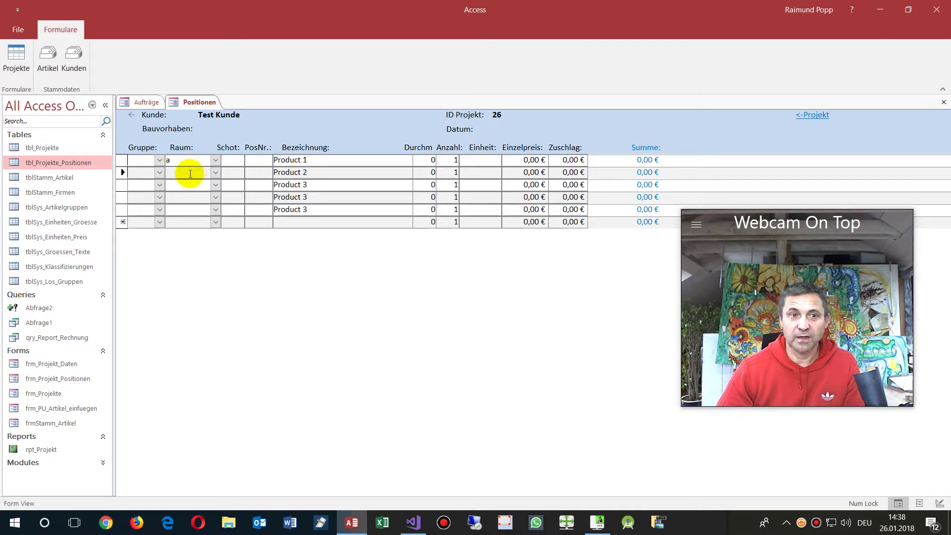
# - Check Product 2's Raum dropdown and find the list empty, without 'a'
pyautogui.click(216, 173)
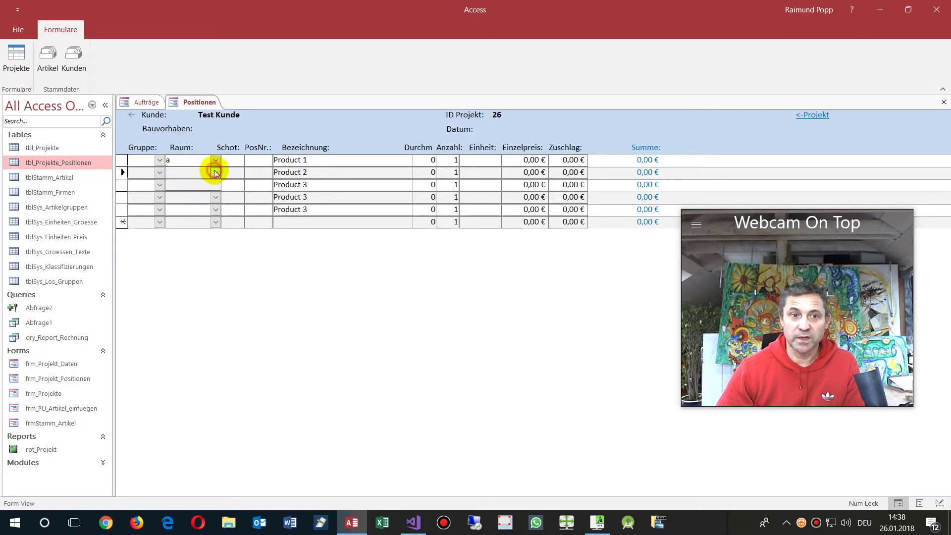
pyautogui.click(216, 174)
pyautogui.click(216, 174)
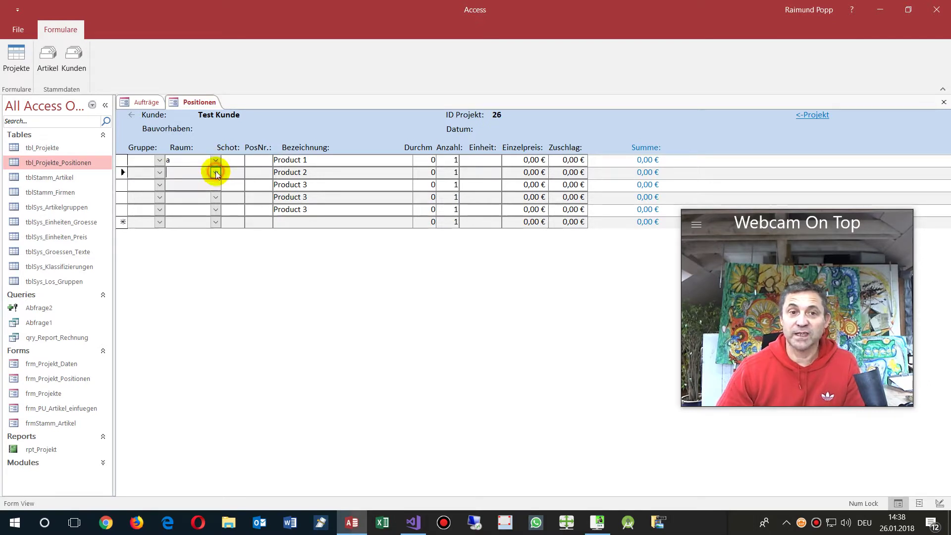
pyautogui.click(230, 184)
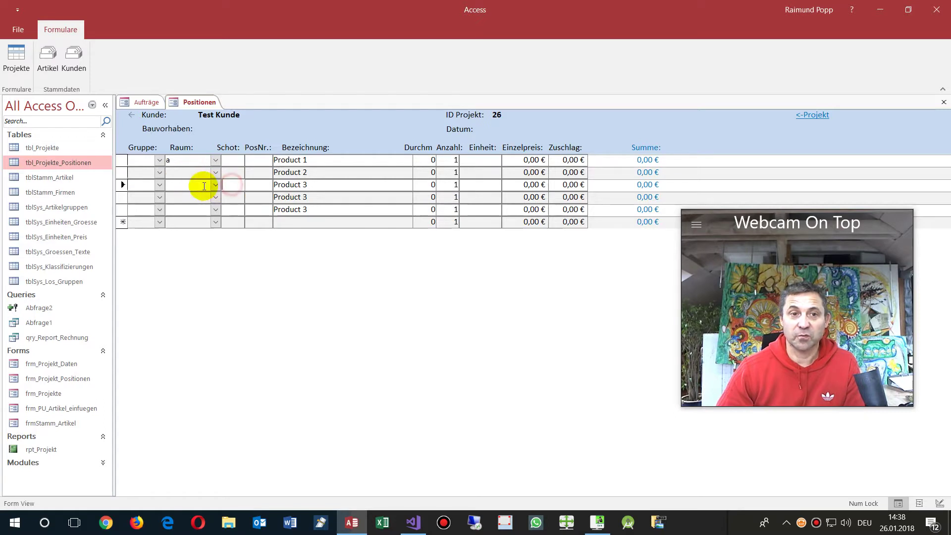
pyautogui.click(203, 172)
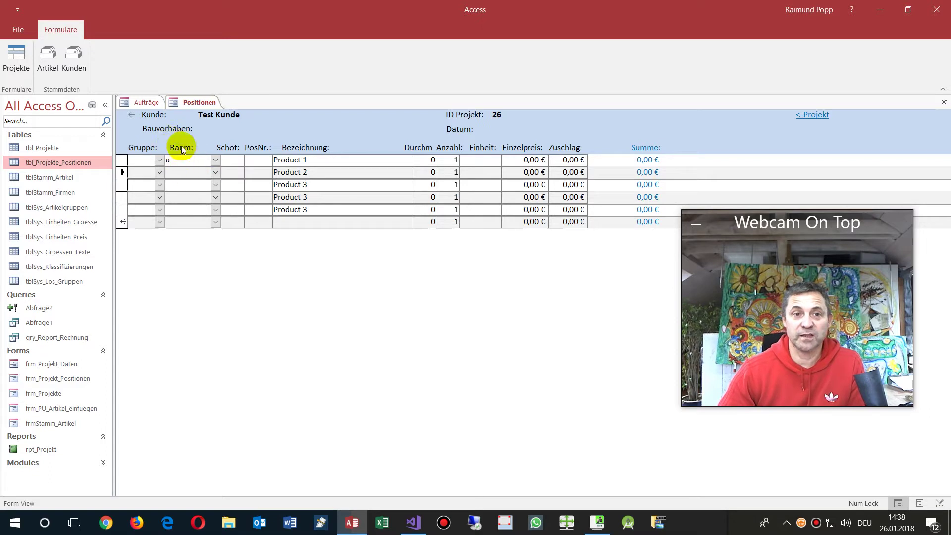
# - In tbl_Projekte_Positionen, set record 1444's Raum value to 'b'
pyautogui.doubleClick(15, 163)
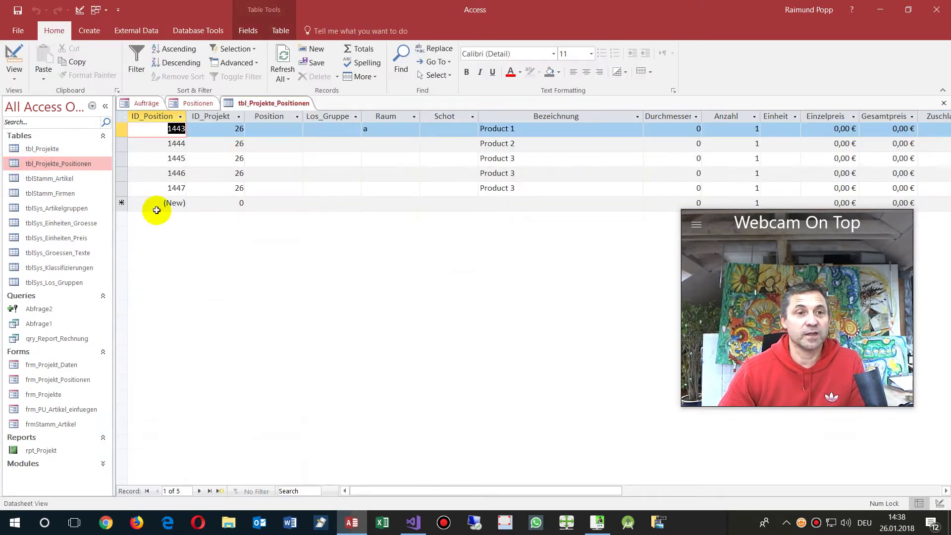
pyautogui.click(375, 129)
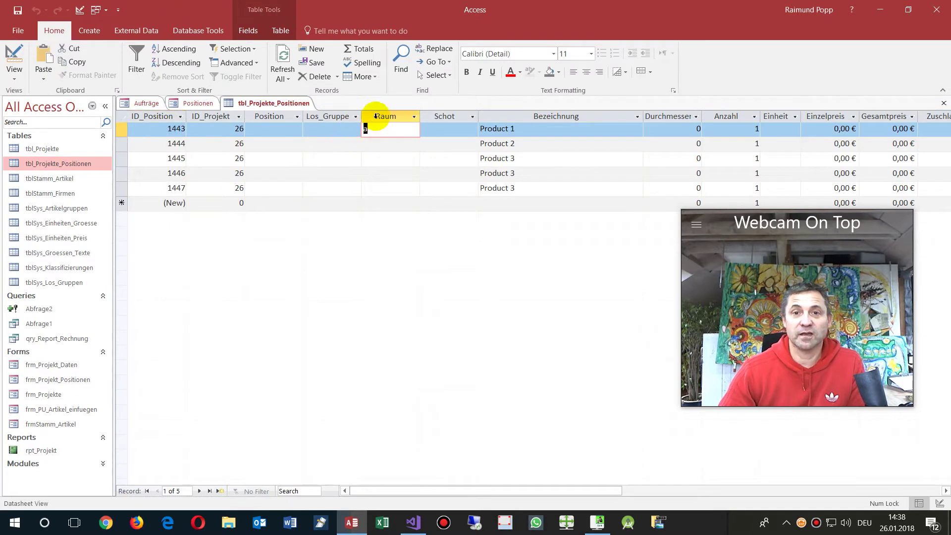
pyautogui.click(379, 116)
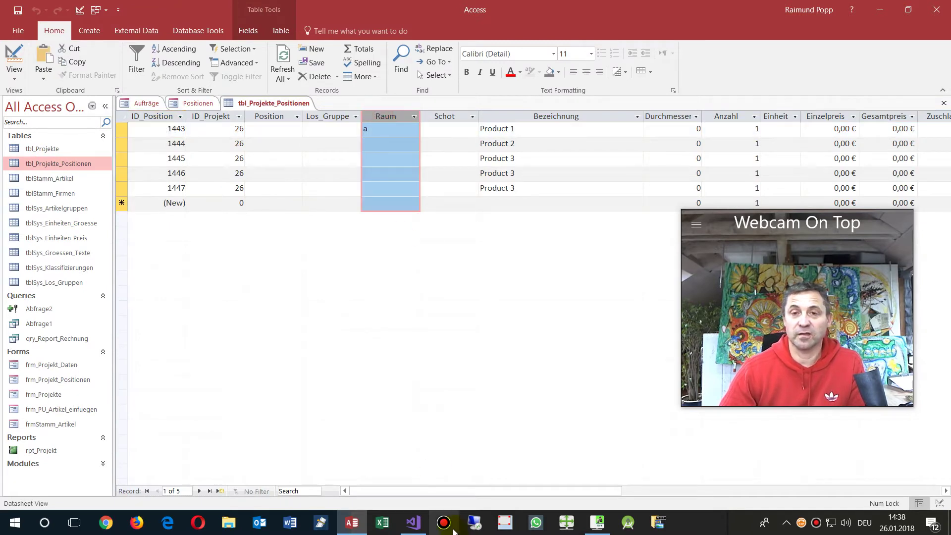
pyautogui.click(375, 145)
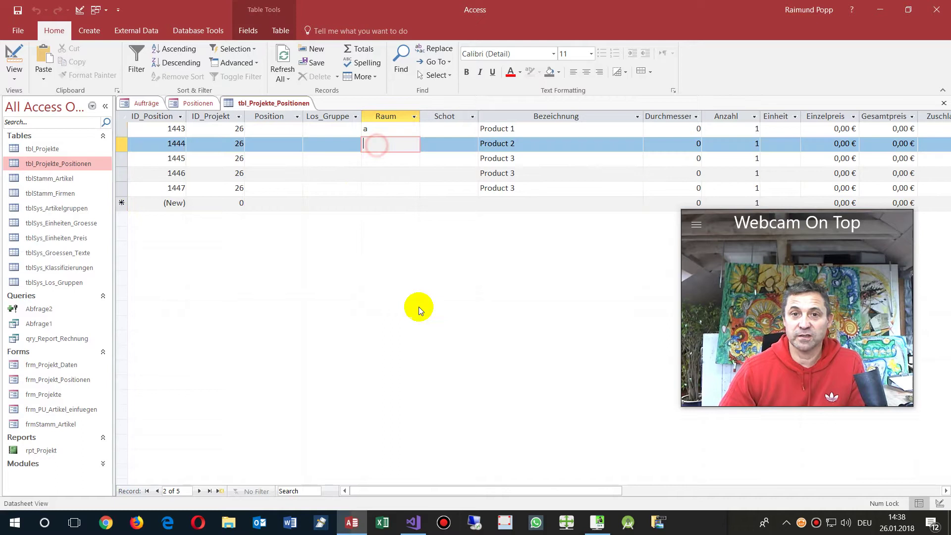
pyautogui.click(367, 158)
# - Close the table and go back to the Positionen form, now showing rooms a and b
pyautogui.click(944, 103)
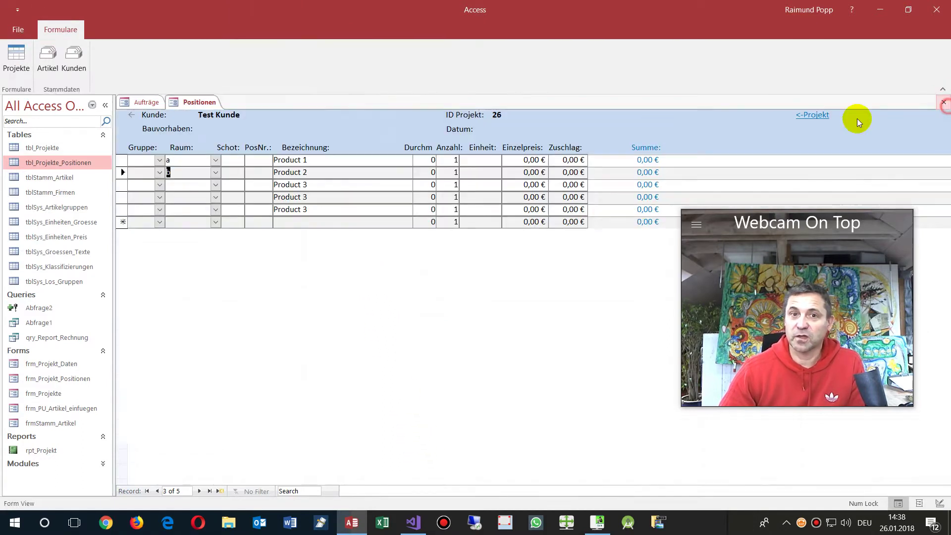
pyautogui.click(215, 186)
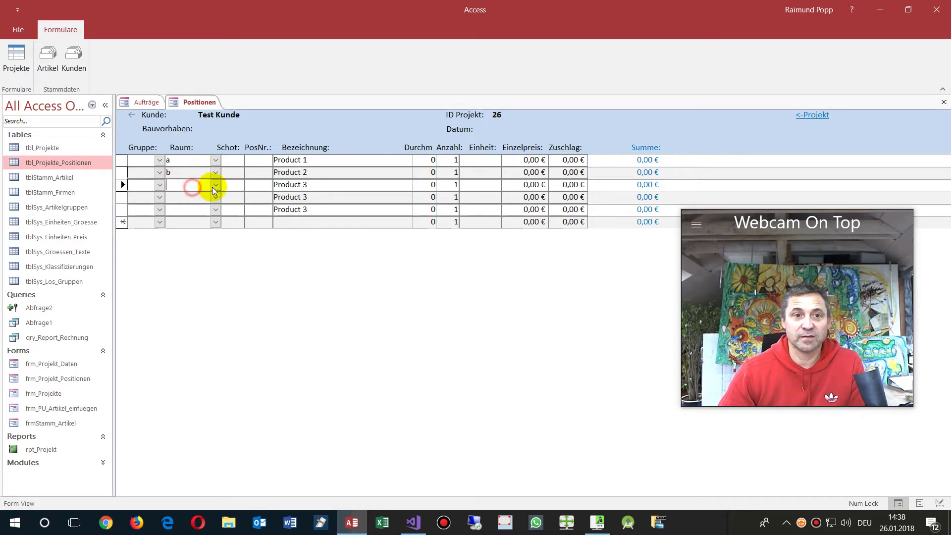
pyautogui.click(214, 184)
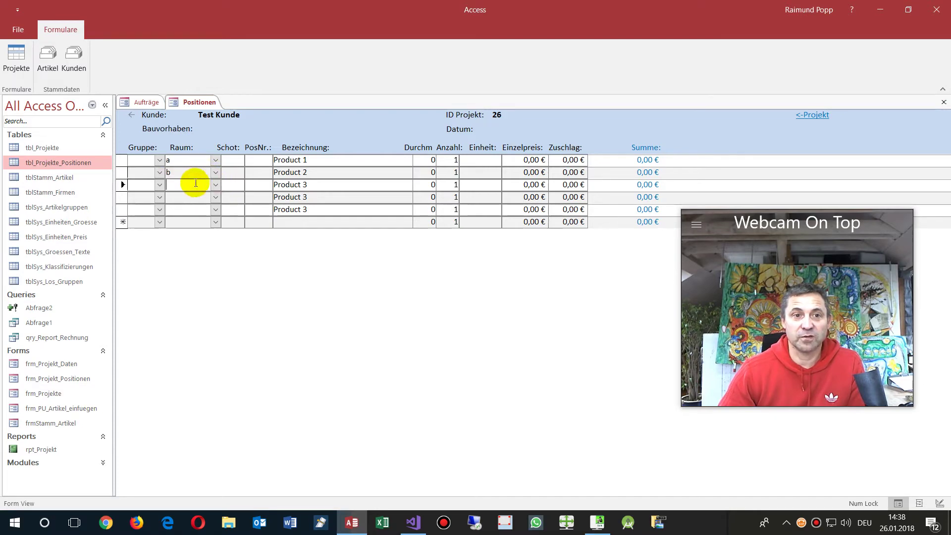
pyautogui.rightClick(185, 295)
# - Switch Positionen to Design View and start a builder for ctlRaum's After Update event
pyautogui.click(219, 335)
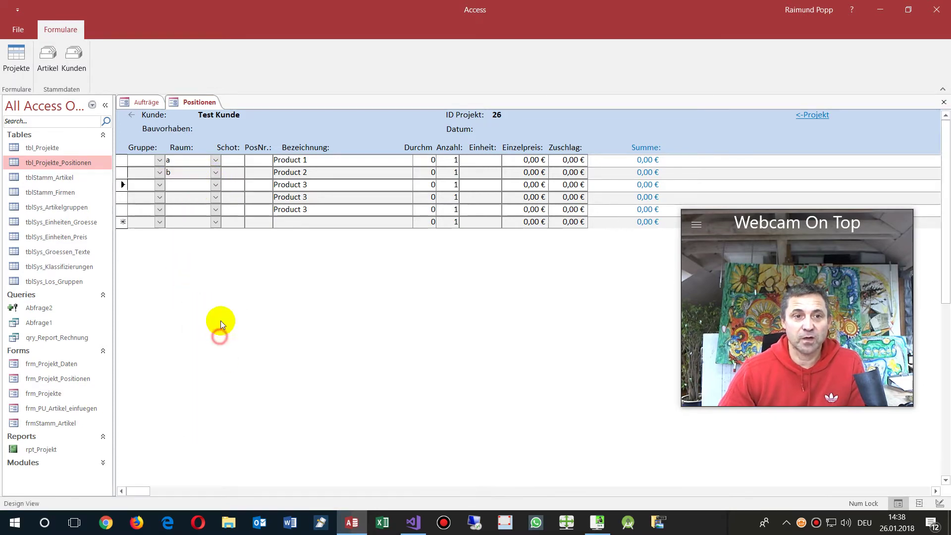
pyautogui.click(192, 198)
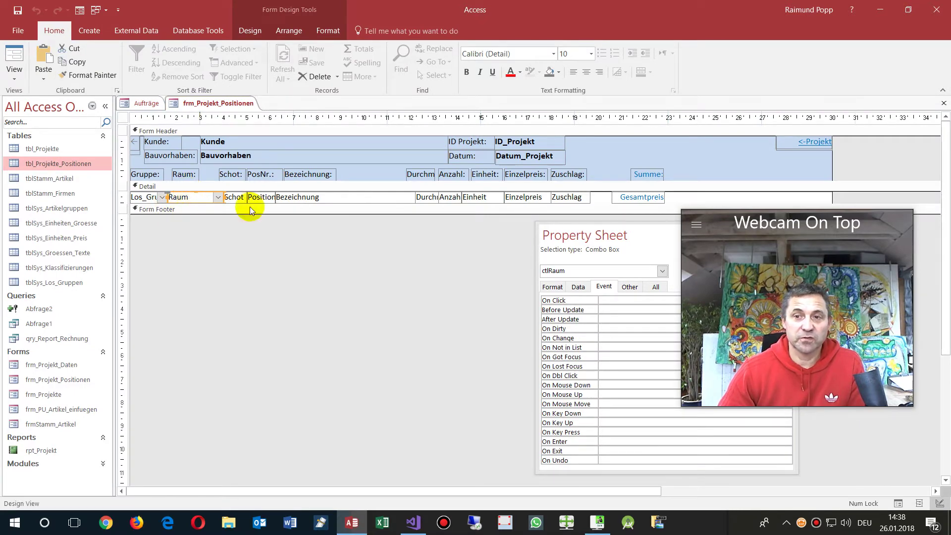
pyautogui.moveTo(565, 236); pyautogui.dragTo(204, 233)
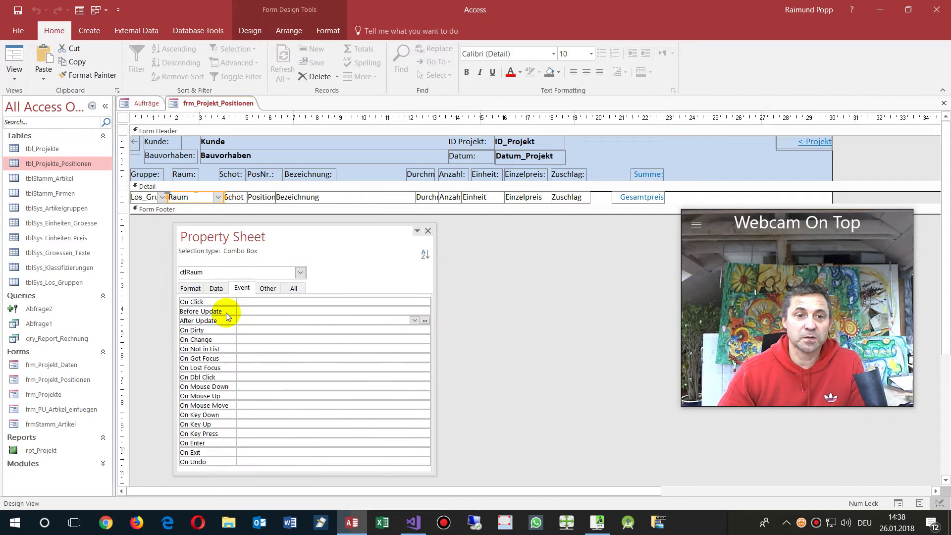
pyautogui.click(212, 320)
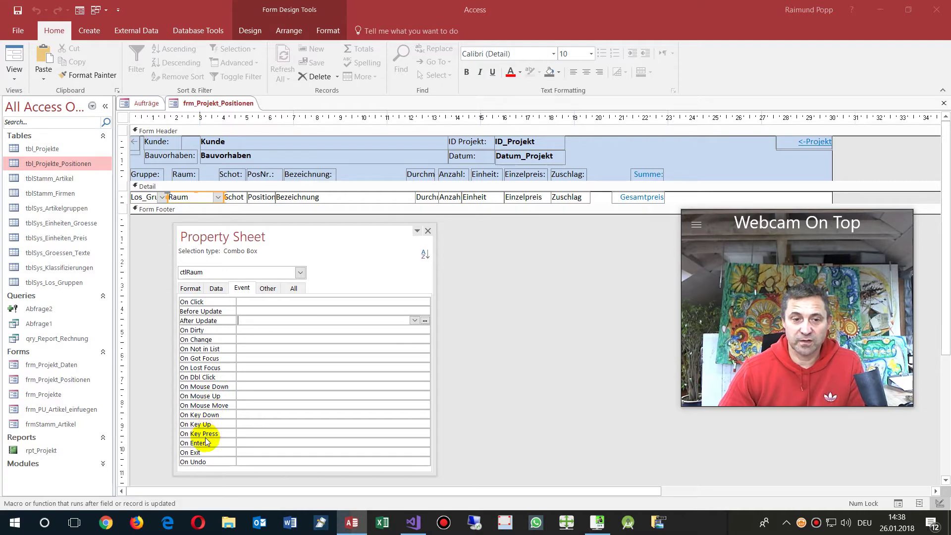
pyautogui.click(206, 350)
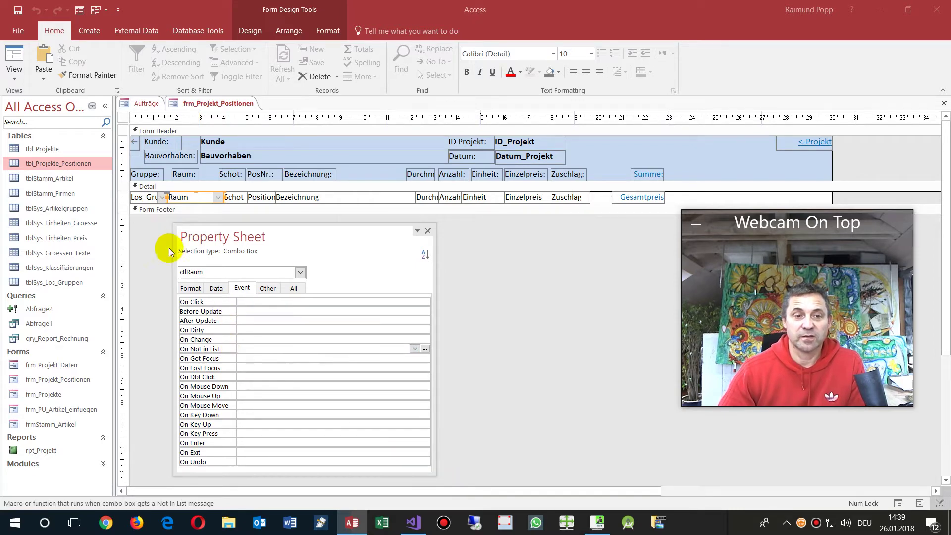
pyautogui.click(246, 320)
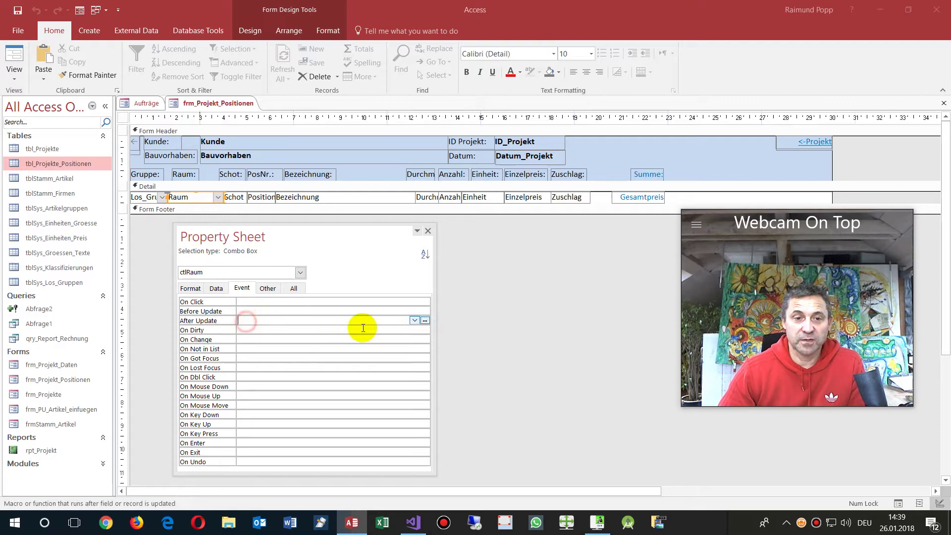
pyautogui.click(426, 320)
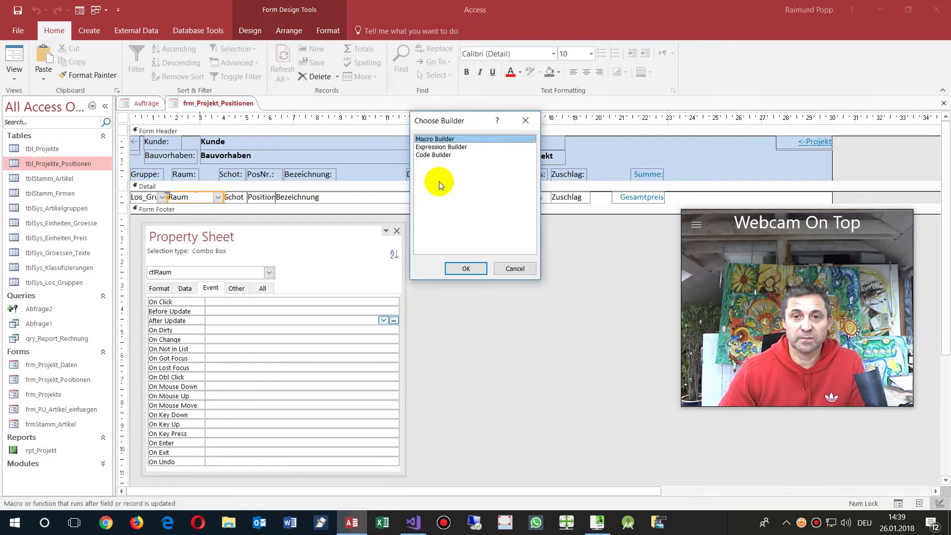
# - Move the empty ctlRaum_AfterUpdate procedure below the commented-out one and return to Access
pyautogui.doubleClick(426, 155)
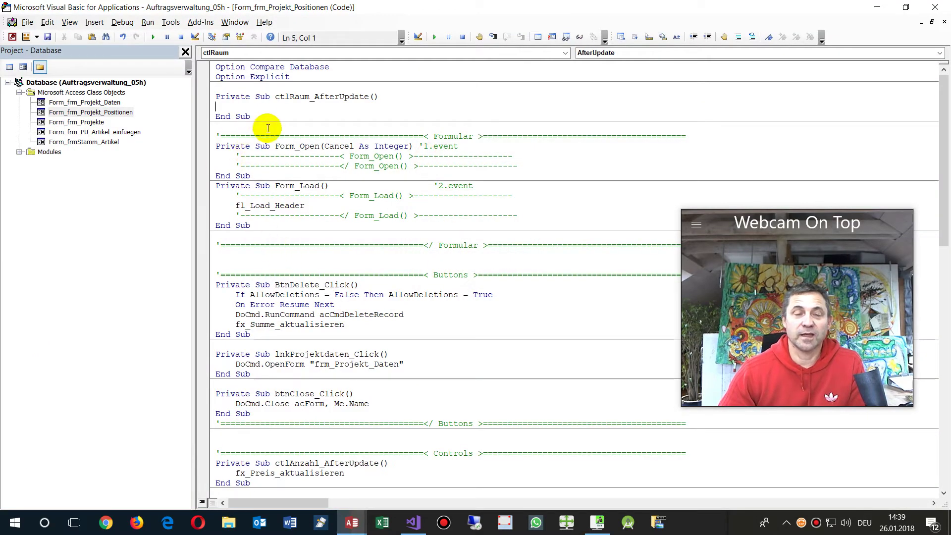
pyautogui.moveTo(263, 118); pyautogui.dragTo(188, 94)
pyautogui.hotkey('ctrl', 'c')
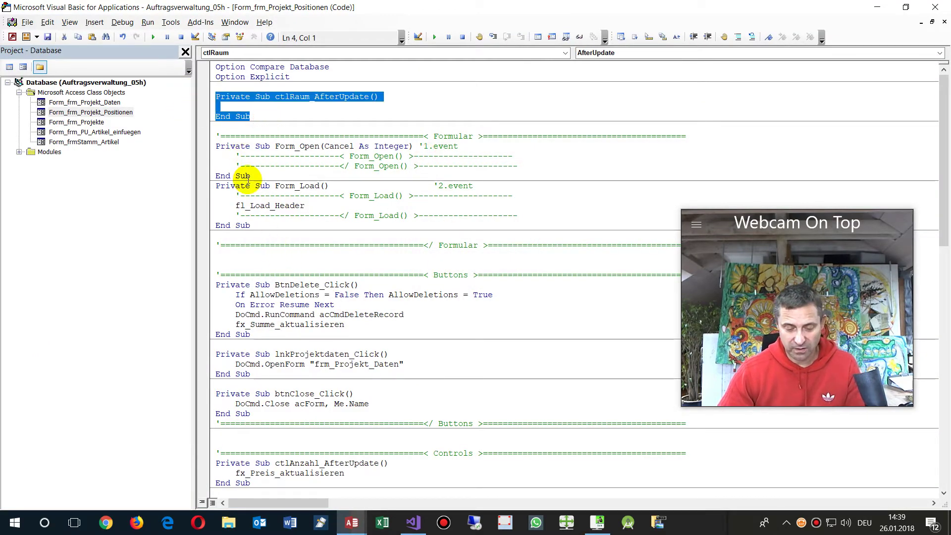
pyautogui.press('Delete')
pyautogui.scroll(-5, 379, 268)
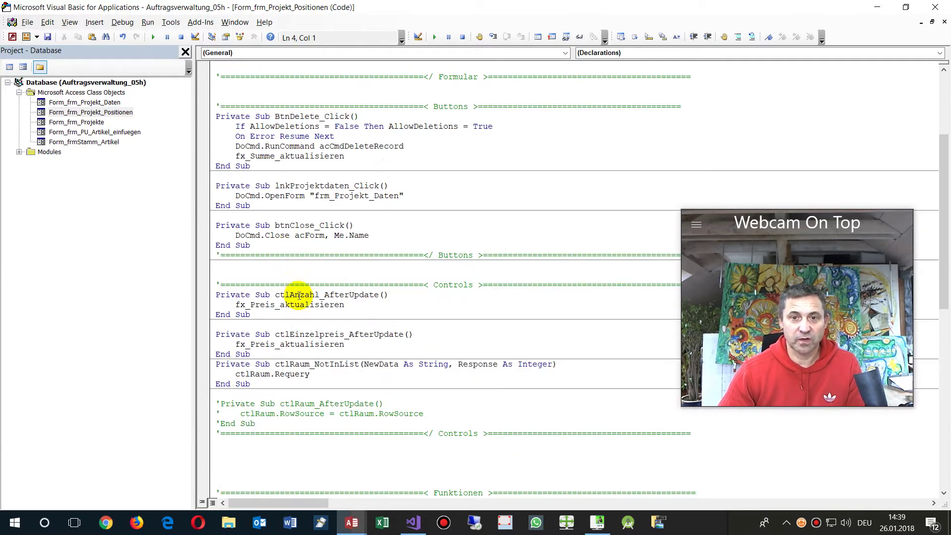
pyautogui.scroll(-4, 299, 292)
pyautogui.click(276, 305)
pyautogui.press('Return')
pyautogui.press('Return')
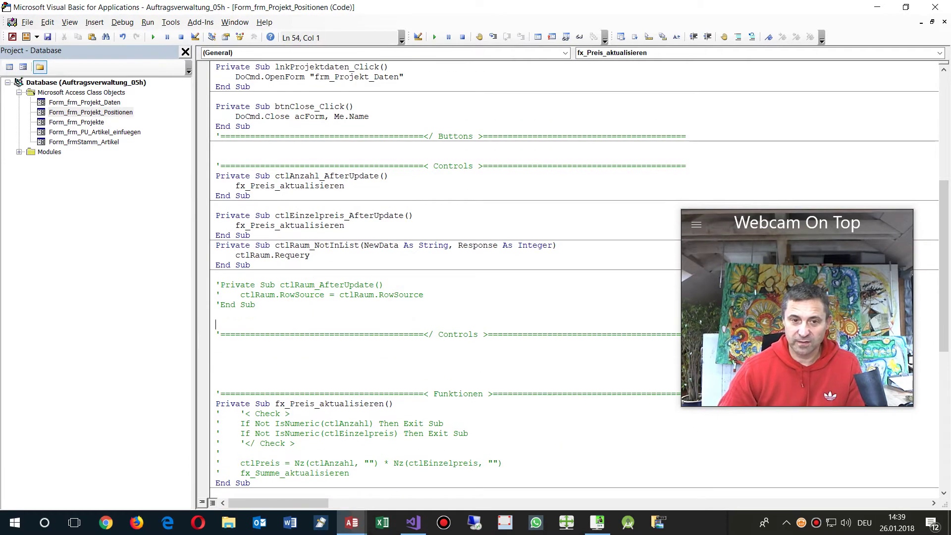
pyautogui.hotkey('ctrl', 'v')
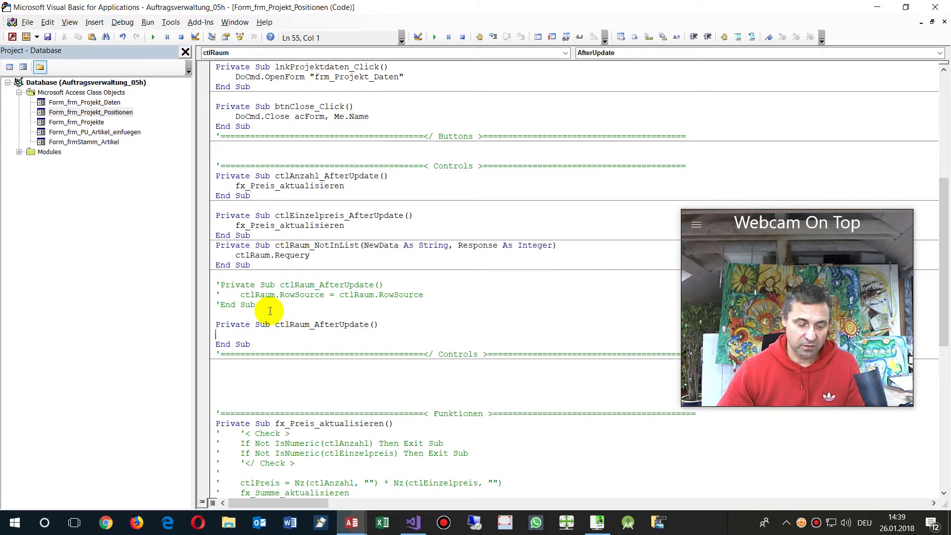
pyautogui.hotkey('alt', 'F11')
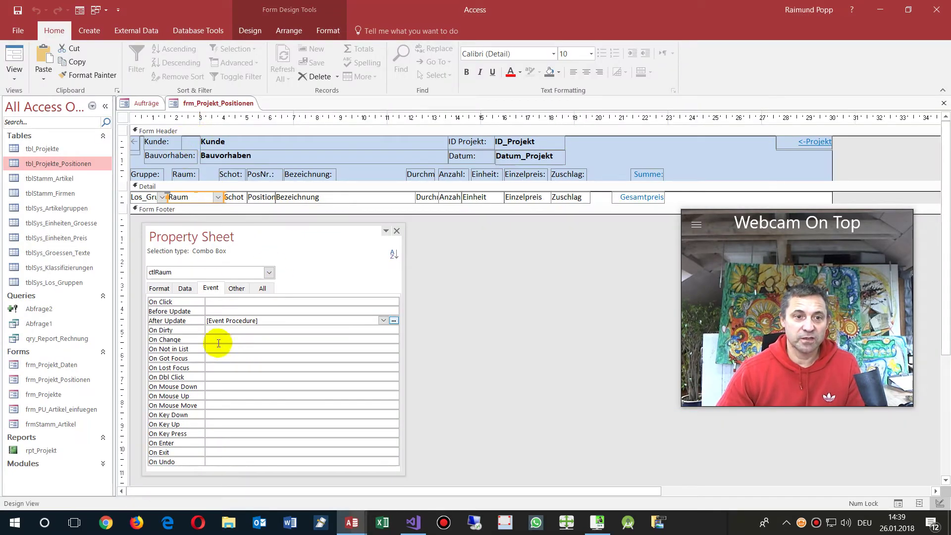
# - Confirm on the Other properties that the room combo box is named ctlRaum
pyautogui.click(184, 288)
pyautogui.click(236, 288)
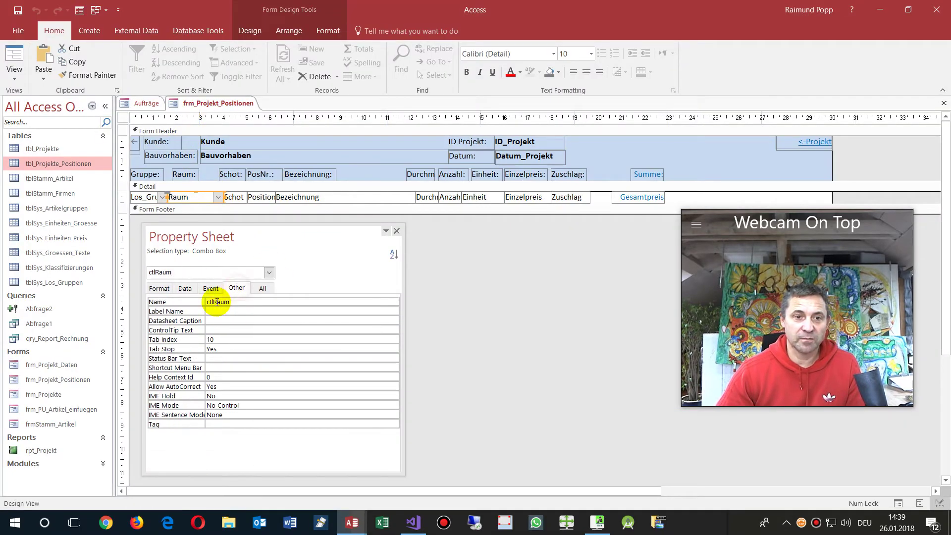
pyautogui.doubleClick(244, 301)
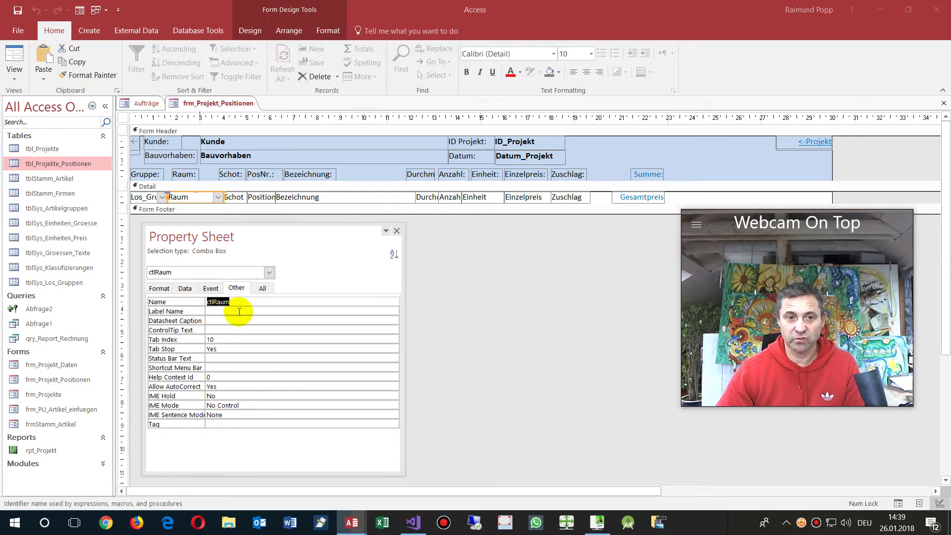
# - Write an indented ctlRaum.RowSource line in ctlRaum_AfterUpdate using IntelliSense, then return to Access
pyautogui.hotkey('alt', 'F11')
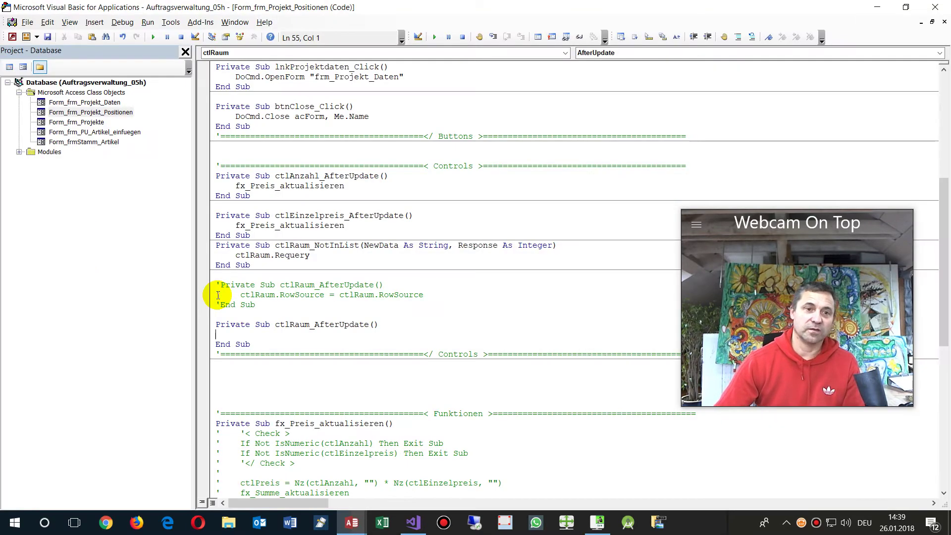
pyautogui.press('Tab')
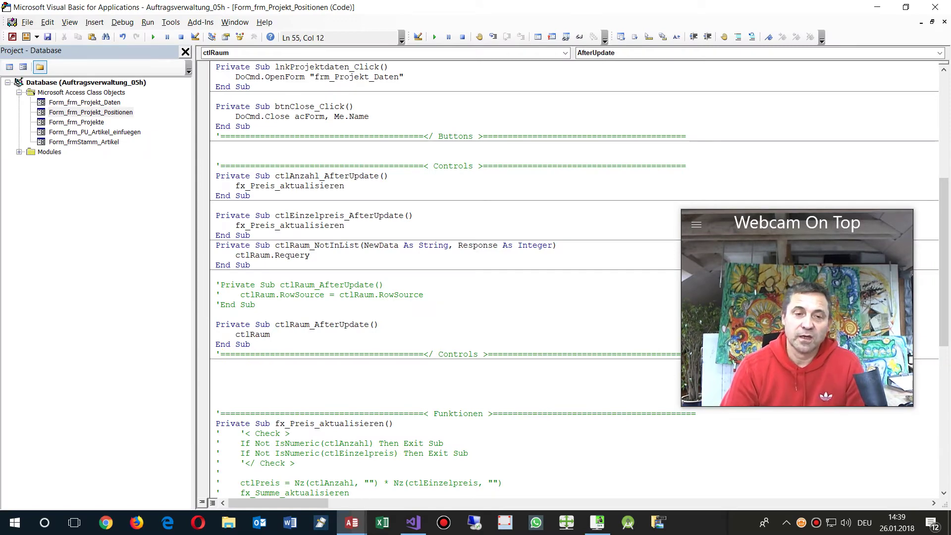
pyautogui.write('ctlRaum')
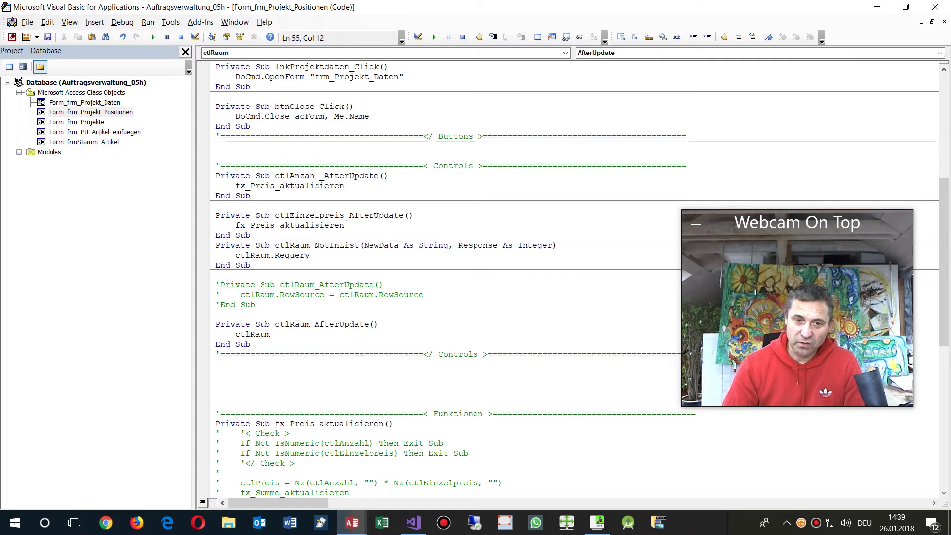
pyautogui.write('.')
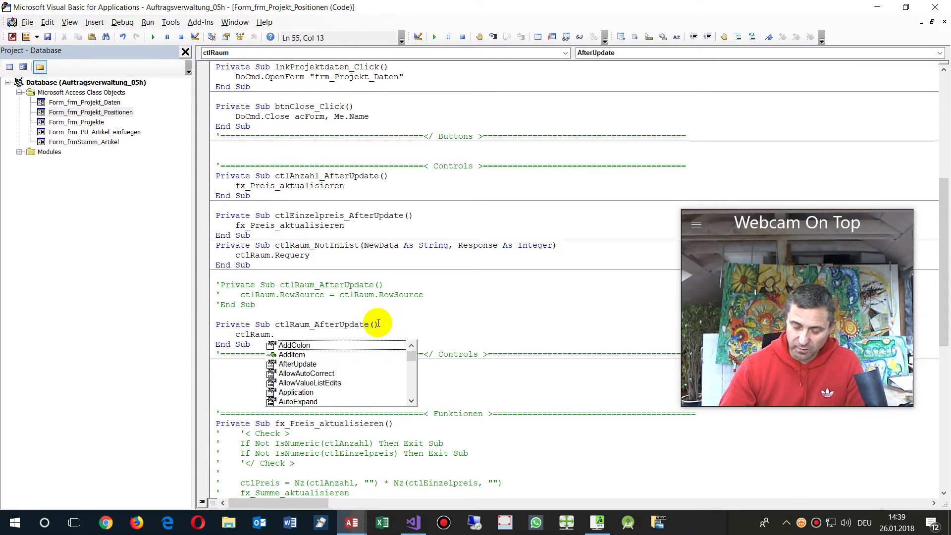
pyautogui.scroll(-2, 371, 324)
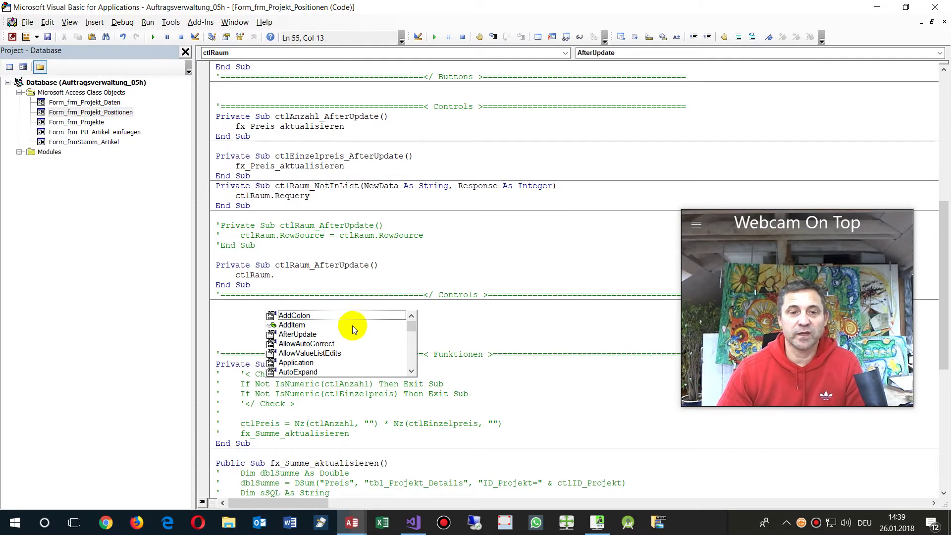
pyautogui.press('Escape')
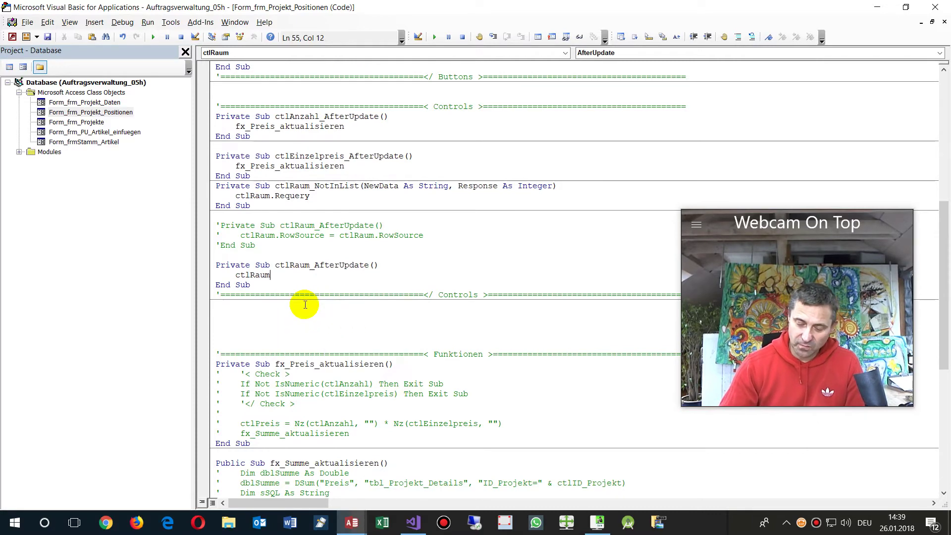
pyautogui.hotkey('ctrl', 'j')
pyautogui.write('ro')
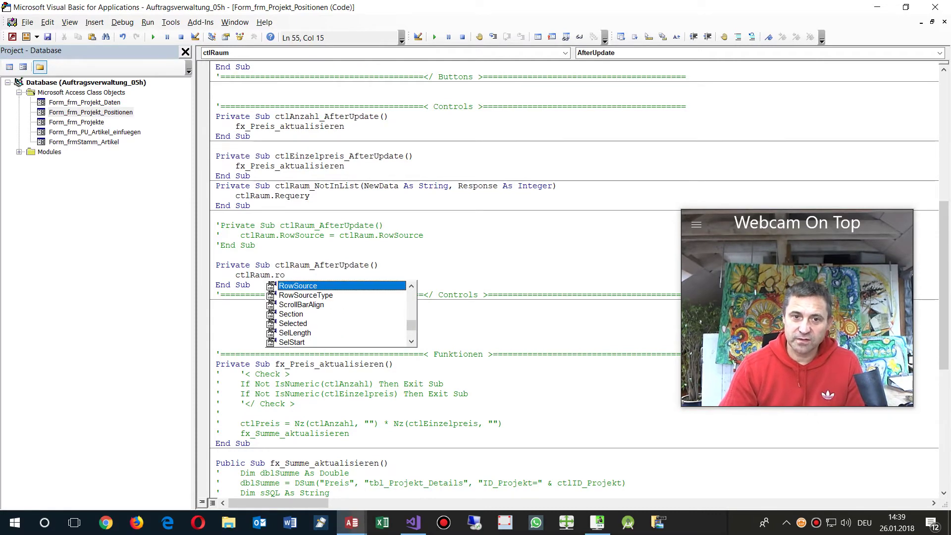
pyautogui.doubleClick(289, 285)
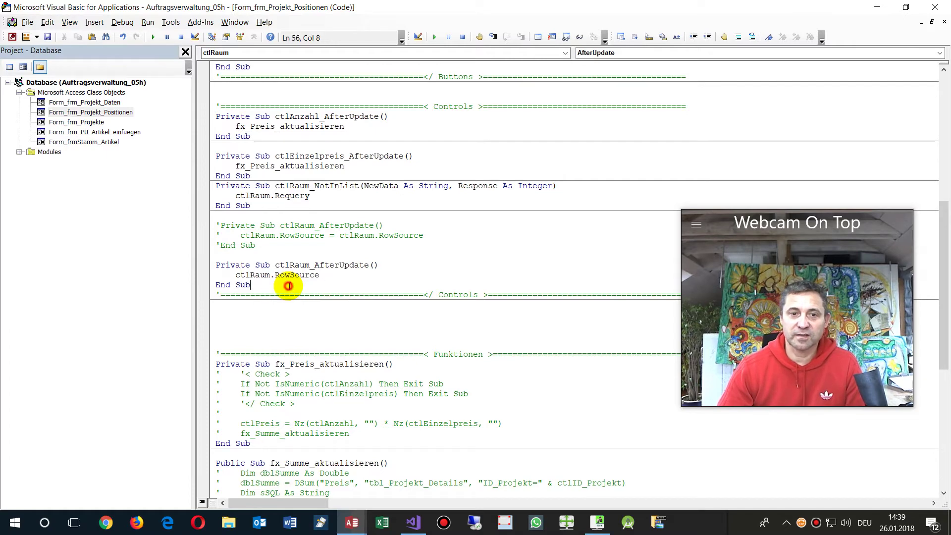
pyautogui.hotkey('alt', 'F11')
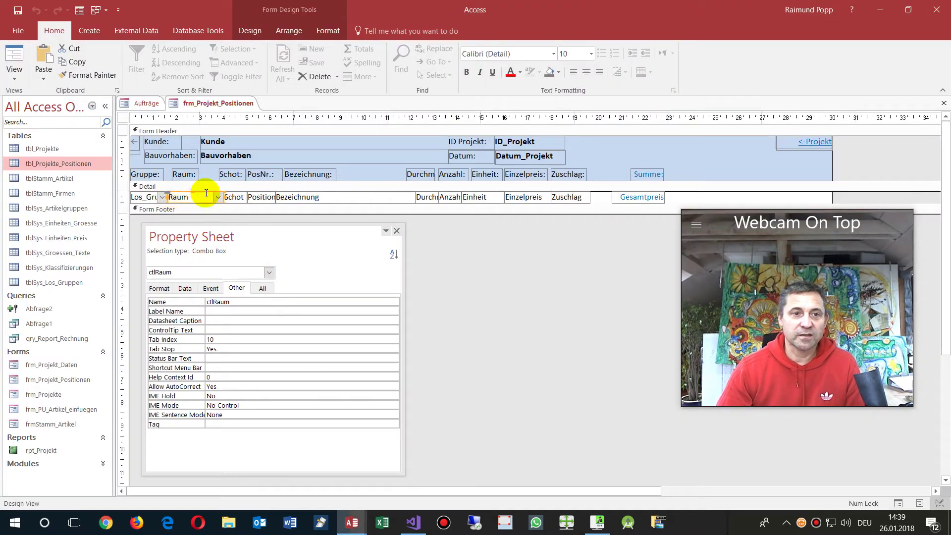
# - Open ctlRaum's Row Source query in the Query Builder and preview its datasheet
pyautogui.click(184, 288)
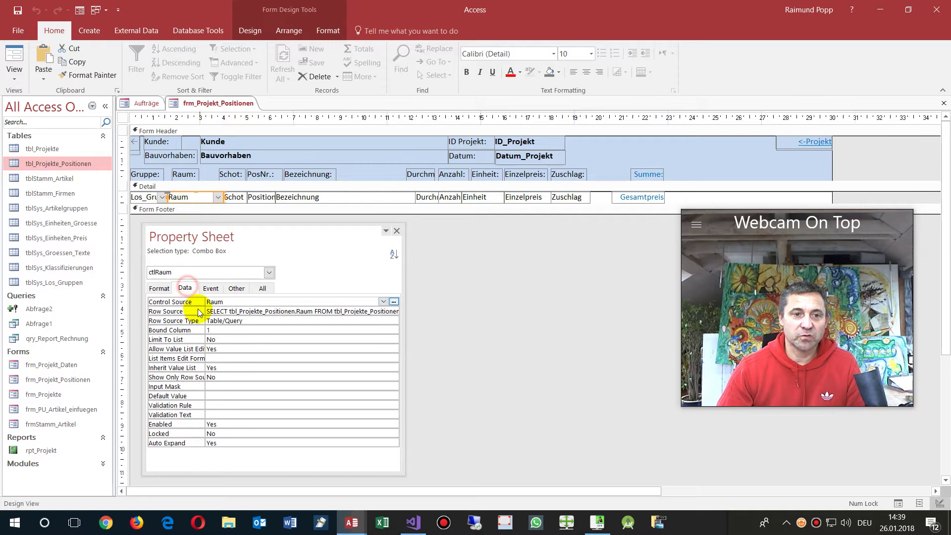
pyautogui.click(198, 313)
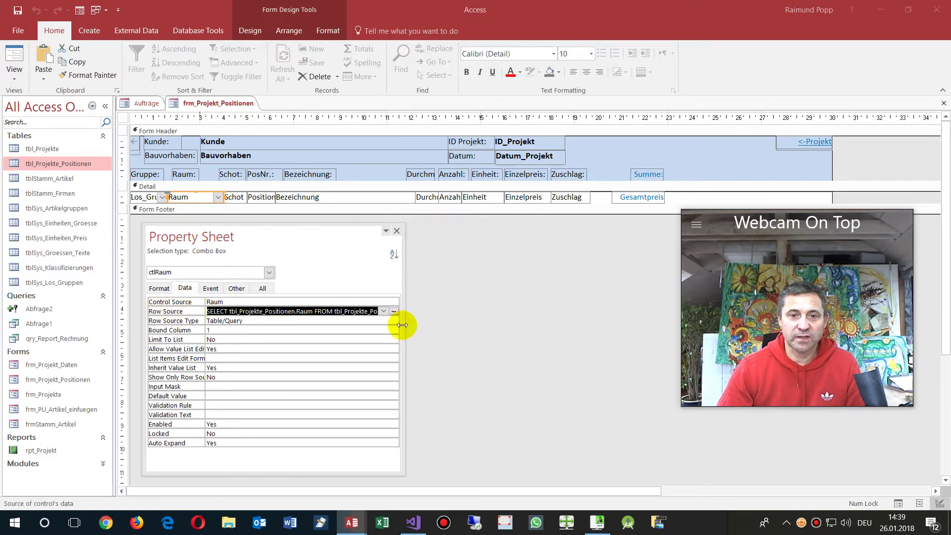
pyautogui.click(394, 312)
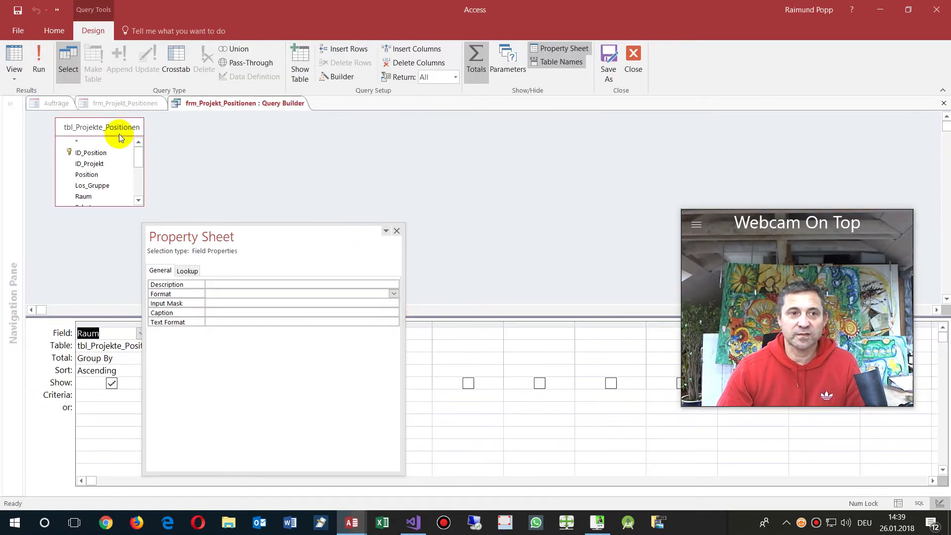
pyautogui.click(29, 60)
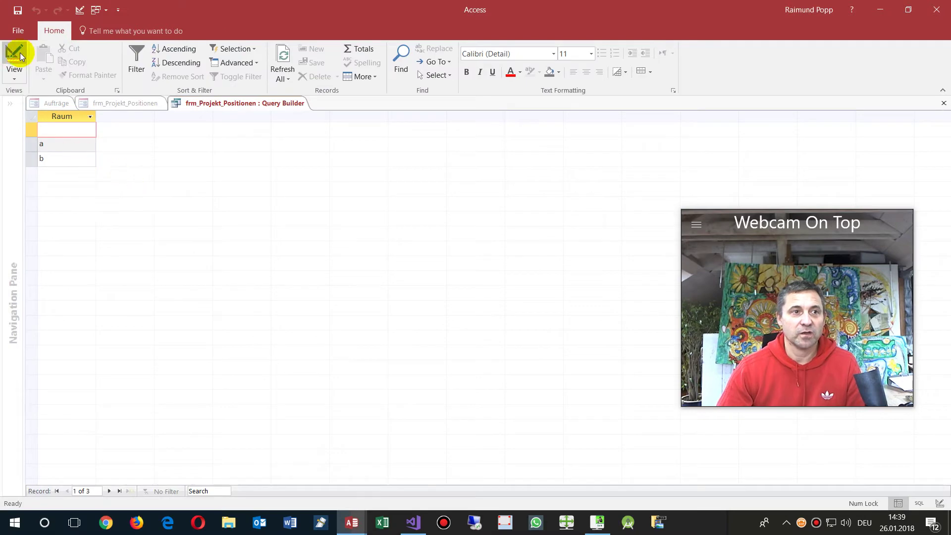
pyautogui.click(19, 56)
pyautogui.moveTo(168, 234); pyautogui.dragTo(378, 174)
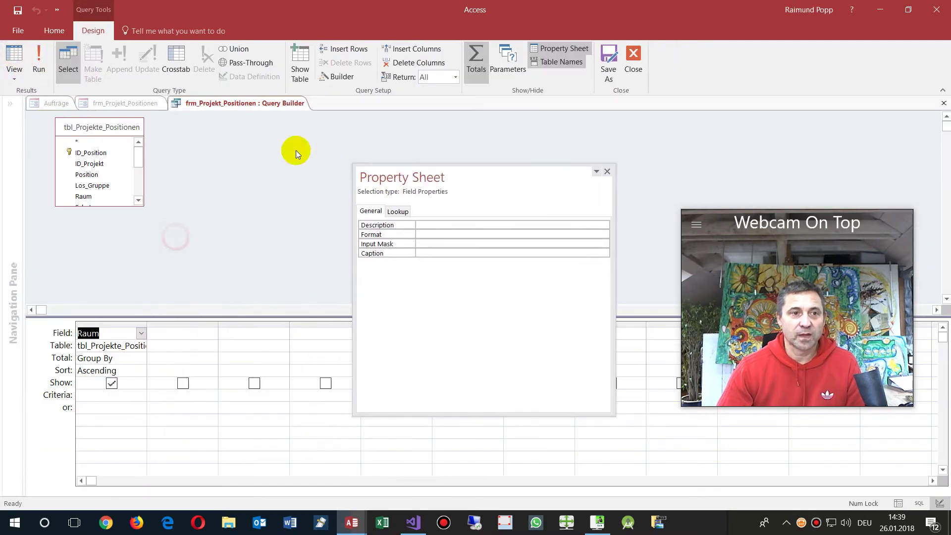
pyautogui.click(100, 133)
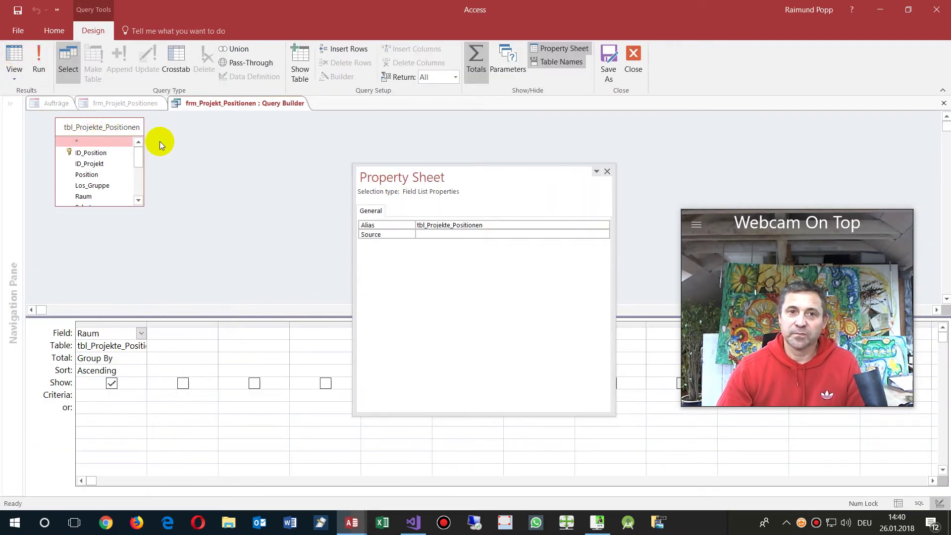
# - Turn off Totals grouping, preview the results, and delete tbl_Projekte_Positionen from the query
pyautogui.click(16, 79)
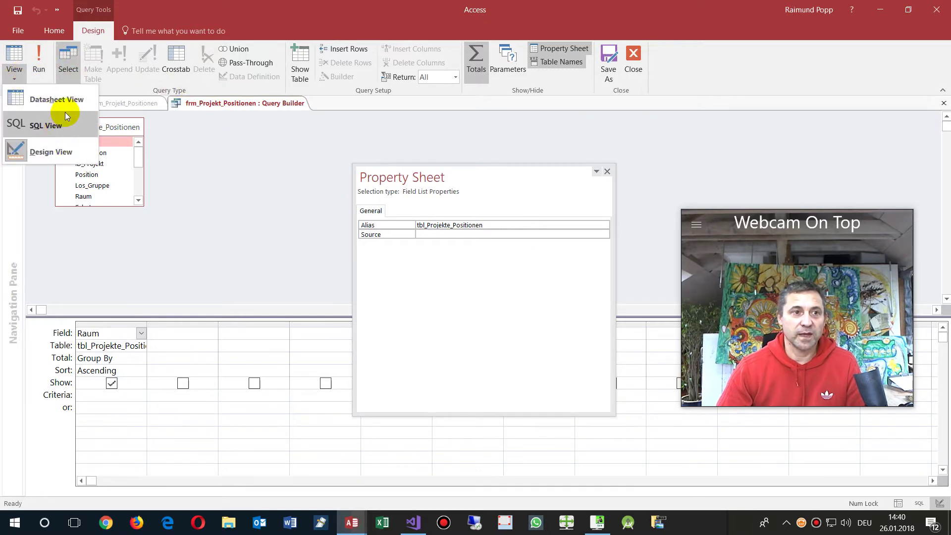
pyautogui.click(234, 184)
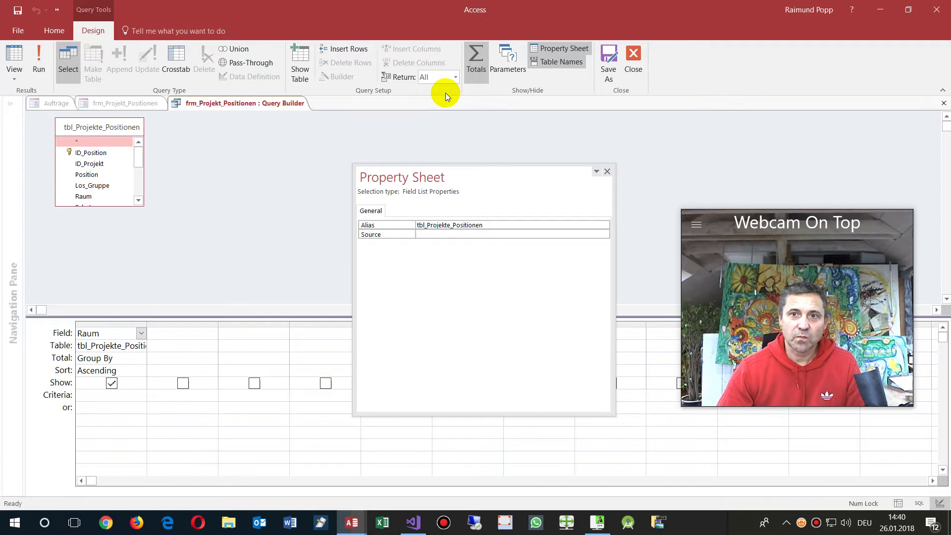
pyautogui.click(477, 61)
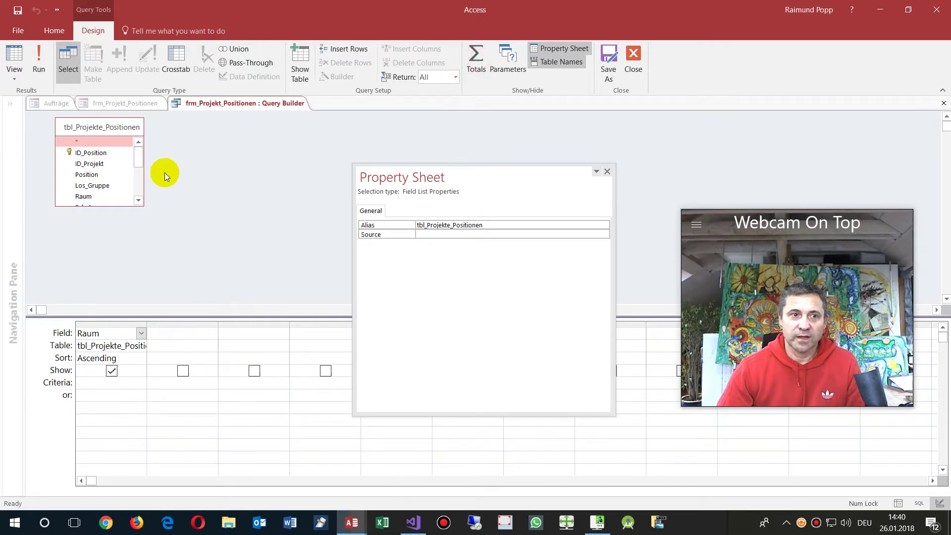
pyautogui.click(15, 69)
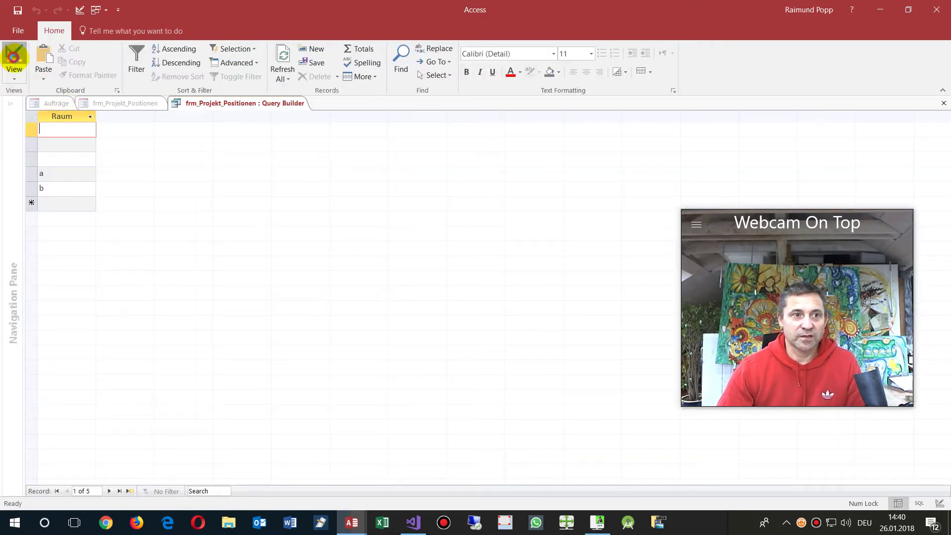
pyautogui.click(14, 57)
pyautogui.click(144, 117)
pyautogui.press('Delete')
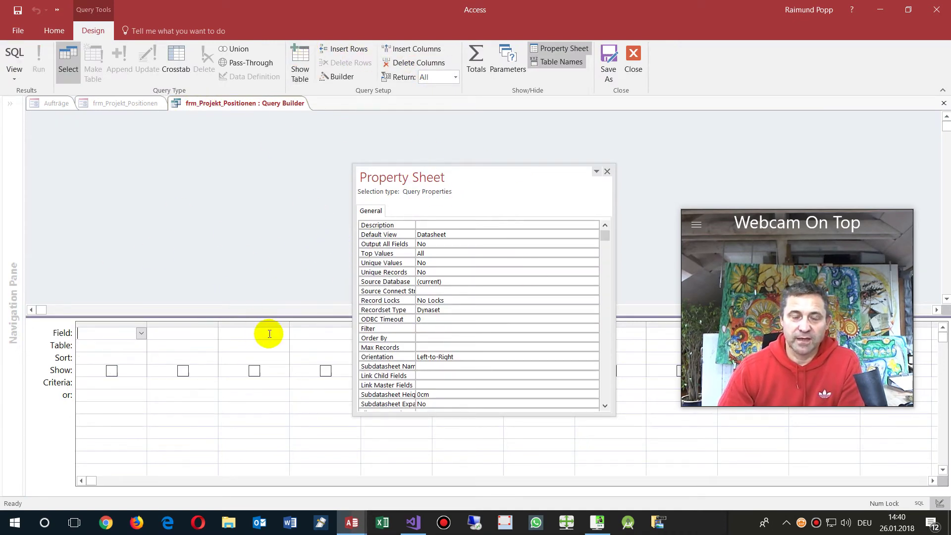
# - Add tbl_Projekte_Positionen back and put its Raum field in the first query column
pyautogui.click(299, 62)
pyautogui.doubleClick(412, 251)
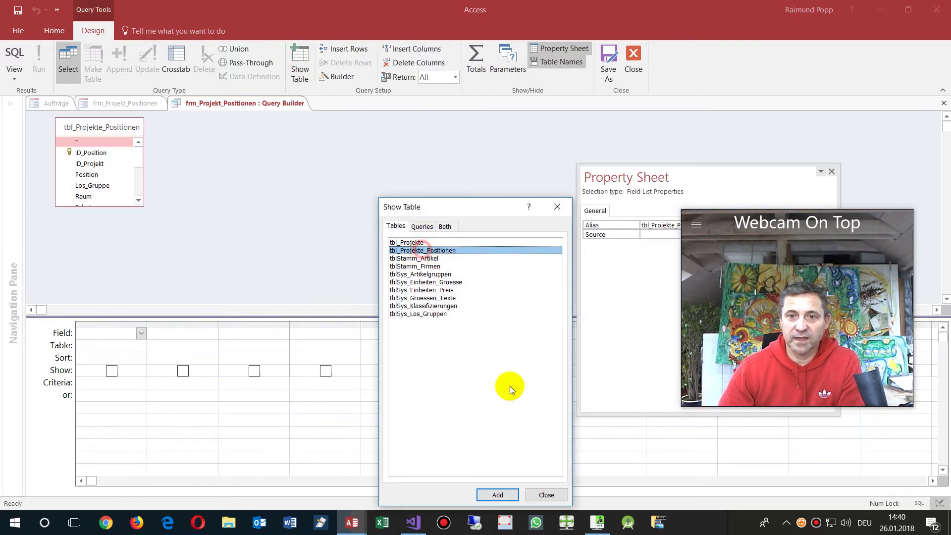
pyautogui.click(546, 495)
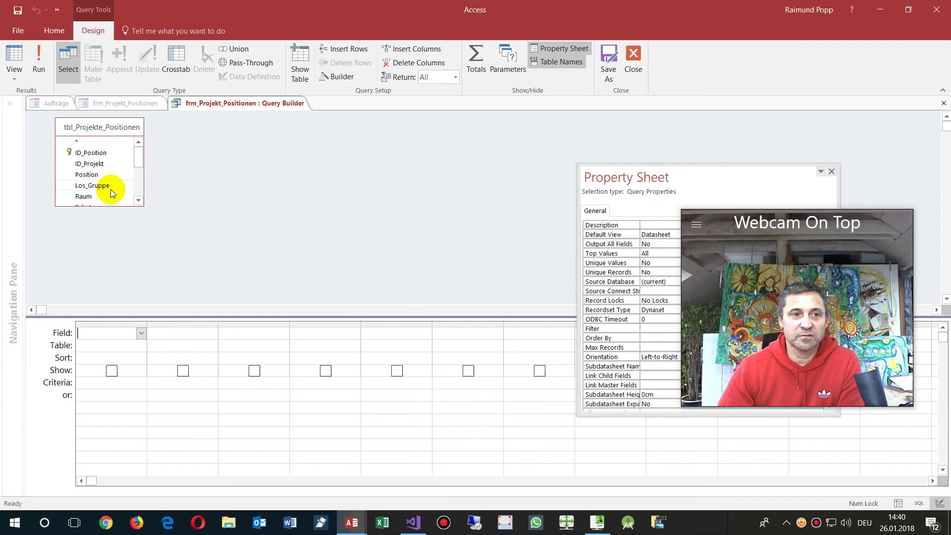
pyautogui.click(78, 197)
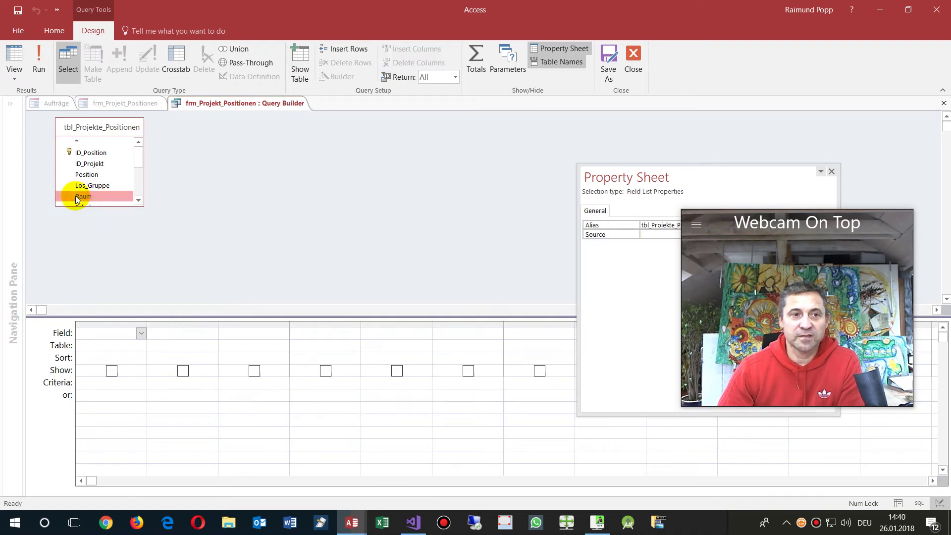
pyautogui.moveTo(76, 199); pyautogui.dragTo(107, 336)
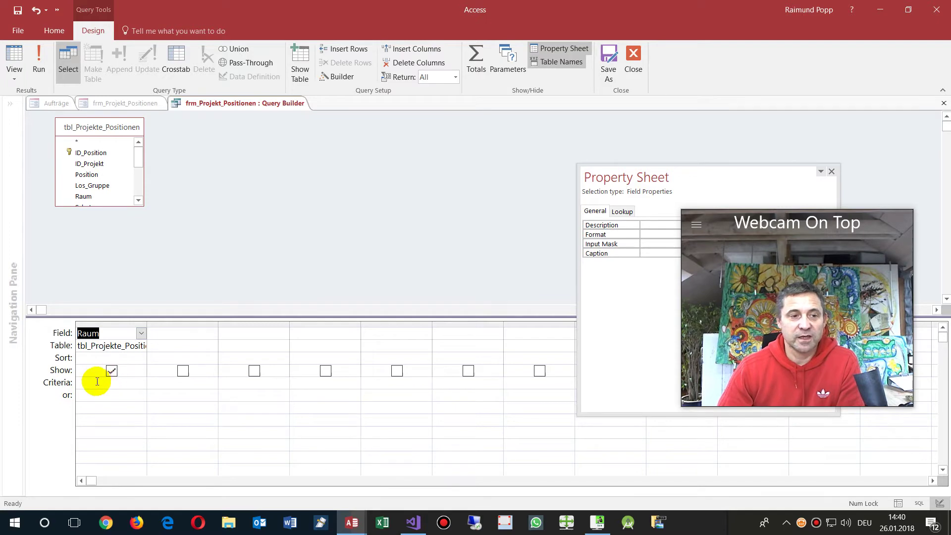
# - In Datasheet View, enter test rooms b and a in records 3 and 4
pyautogui.click(14, 55)
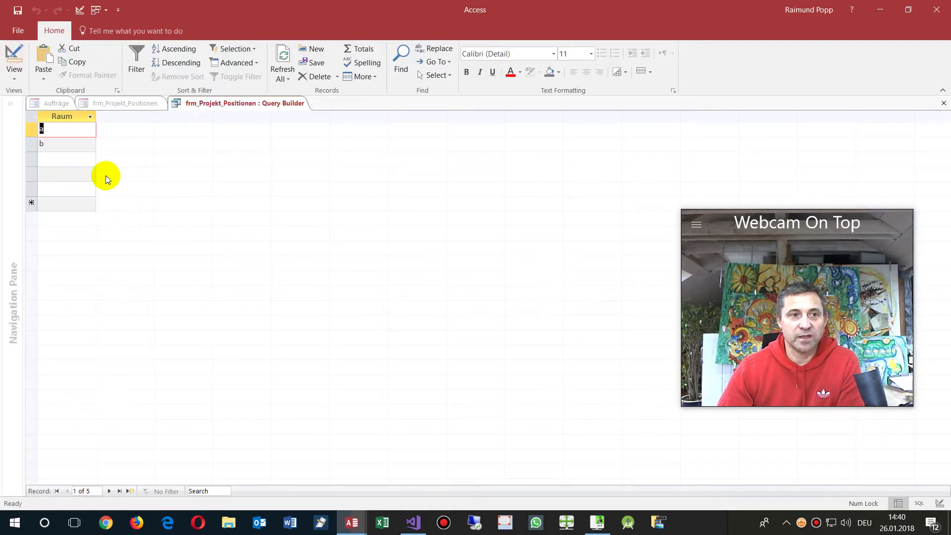
pyautogui.click(57, 159)
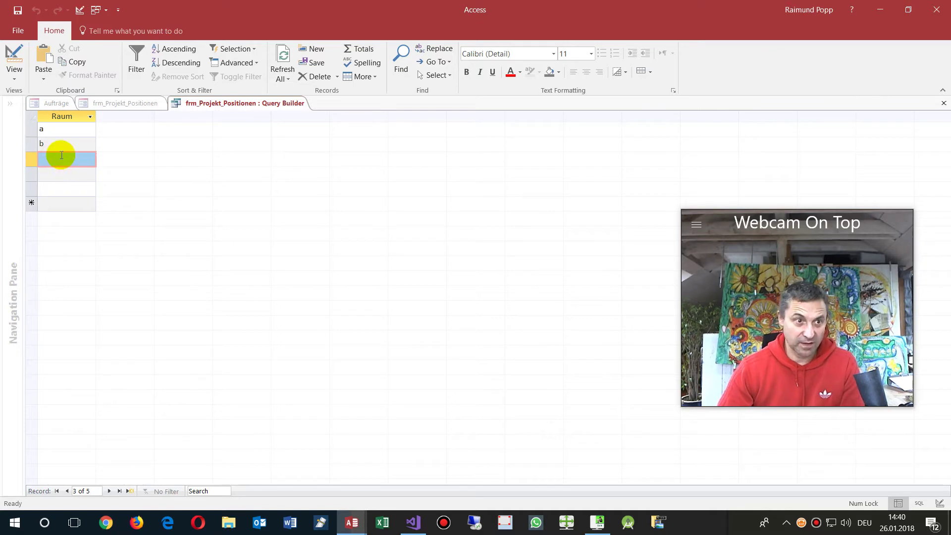
pyautogui.write('b')
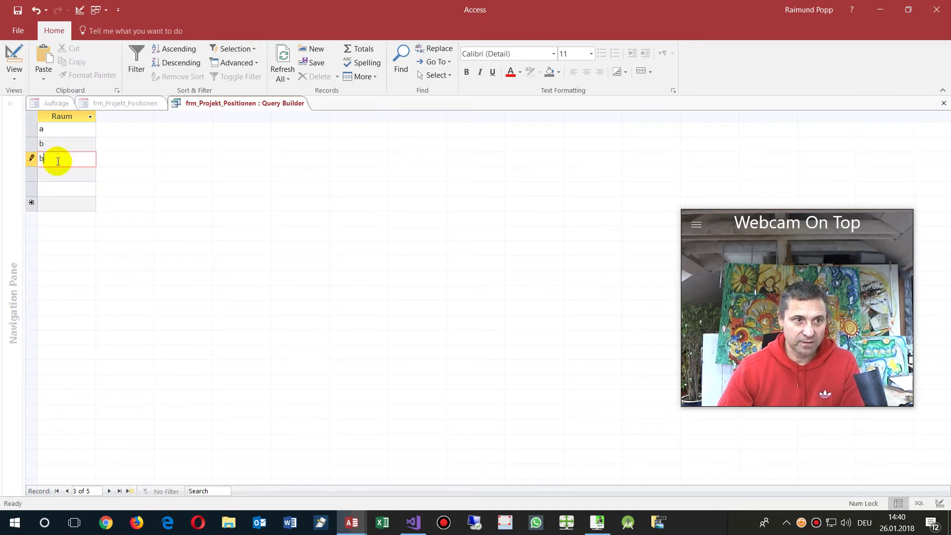
pyautogui.click(53, 172)
pyautogui.write('a')
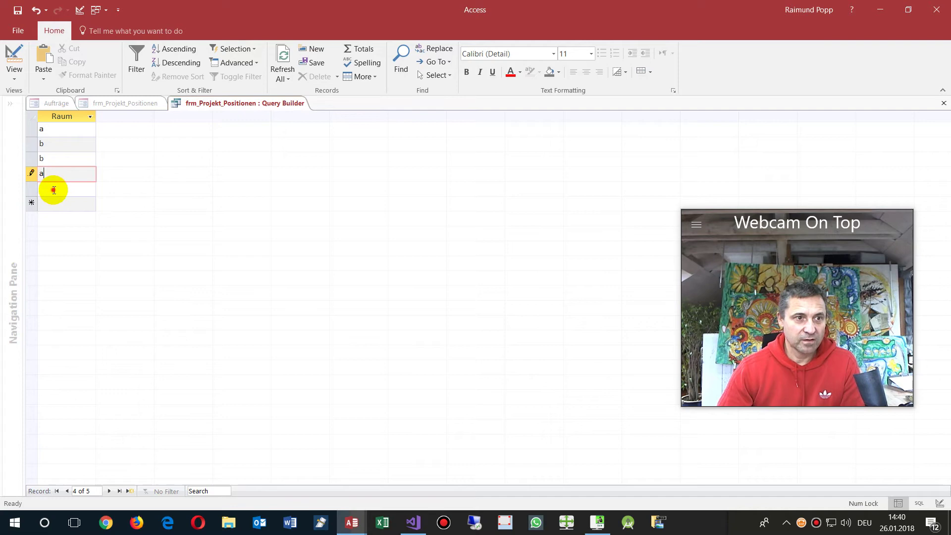
pyautogui.press('Return')
pyautogui.click(62, 115)
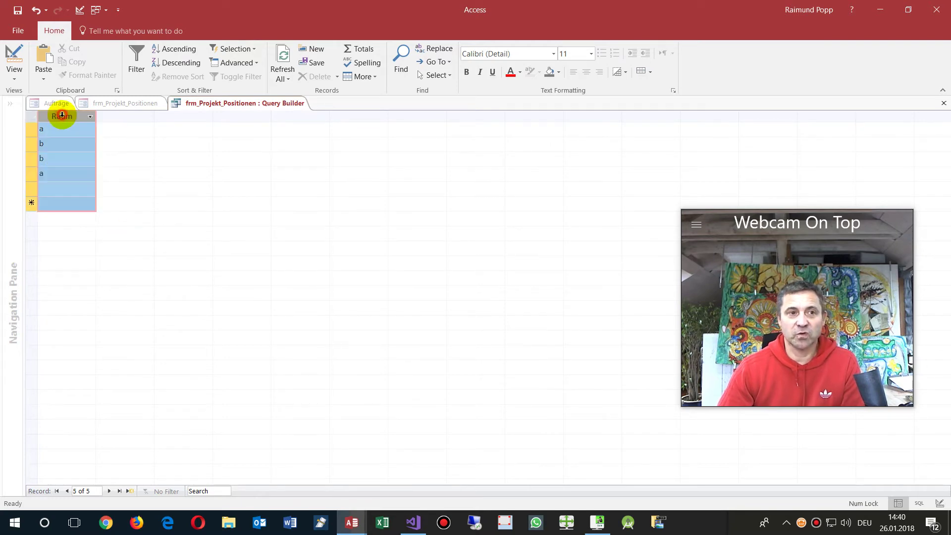
# - Turn on Totals so Raum uses Group By, and check the GROUP BY line in SQL View
pyautogui.click(15, 58)
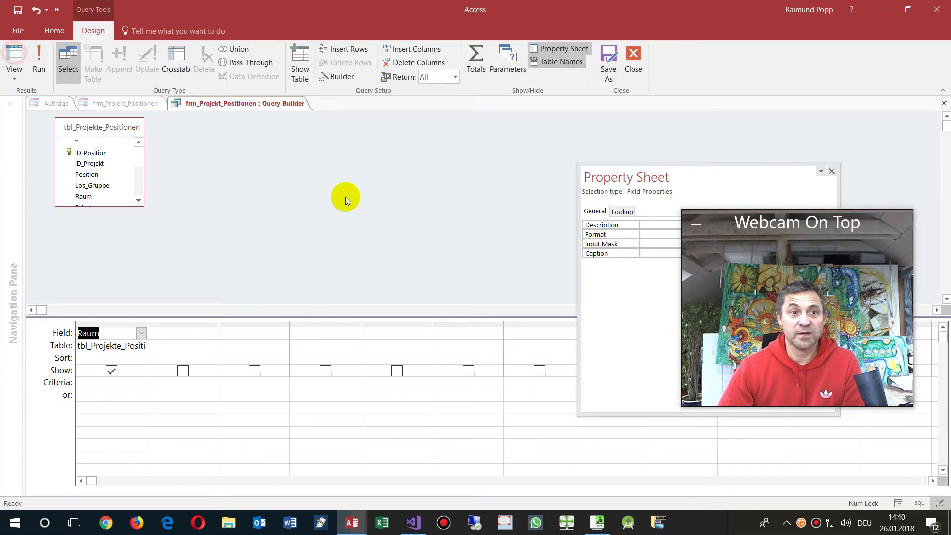
pyautogui.click(477, 56)
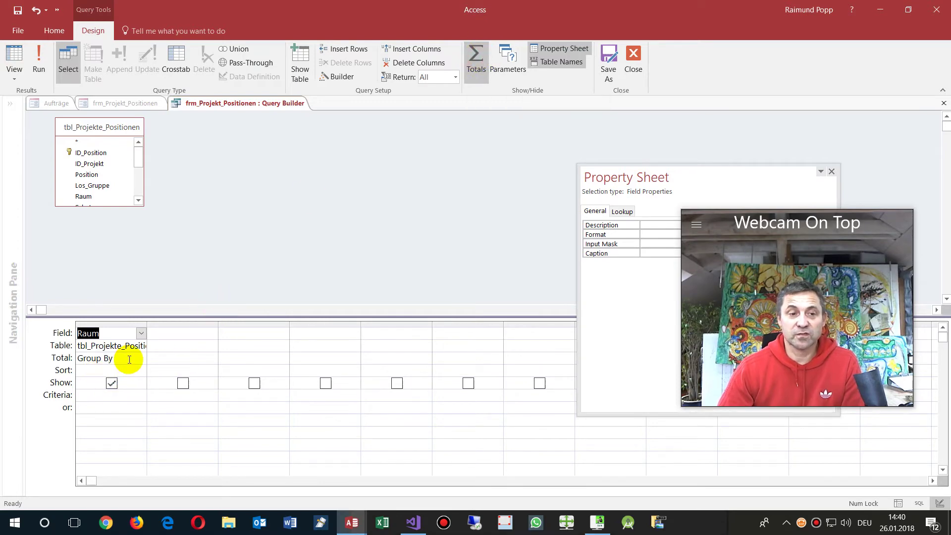
pyautogui.click(74, 358)
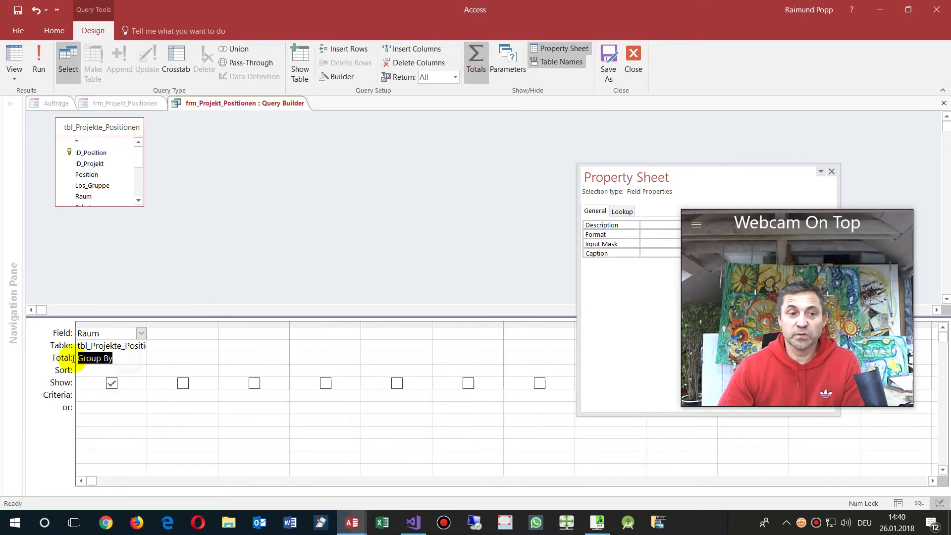
pyautogui.rightClick(195, 202)
pyautogui.click(218, 204)
pyautogui.click(30, 128)
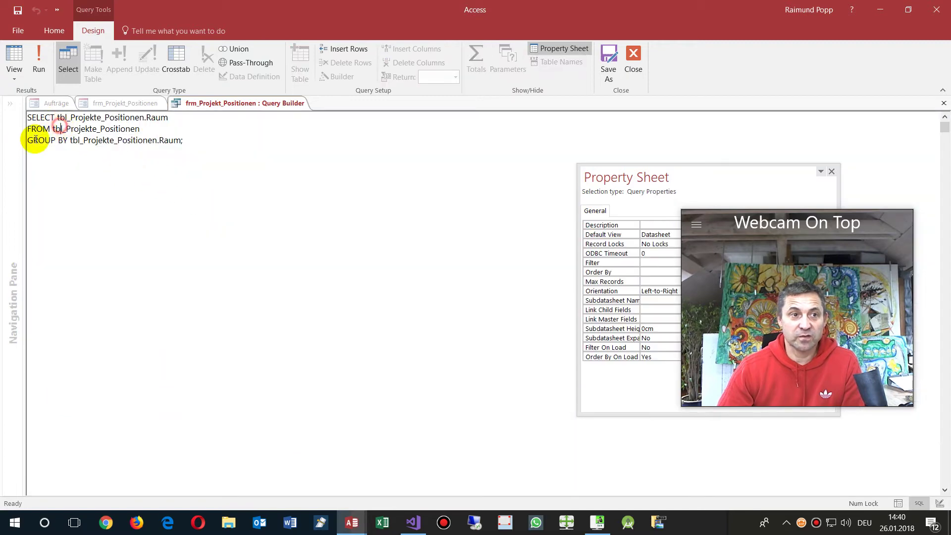
pyautogui.moveTo(26, 140); pyautogui.dragTo(203, 146)
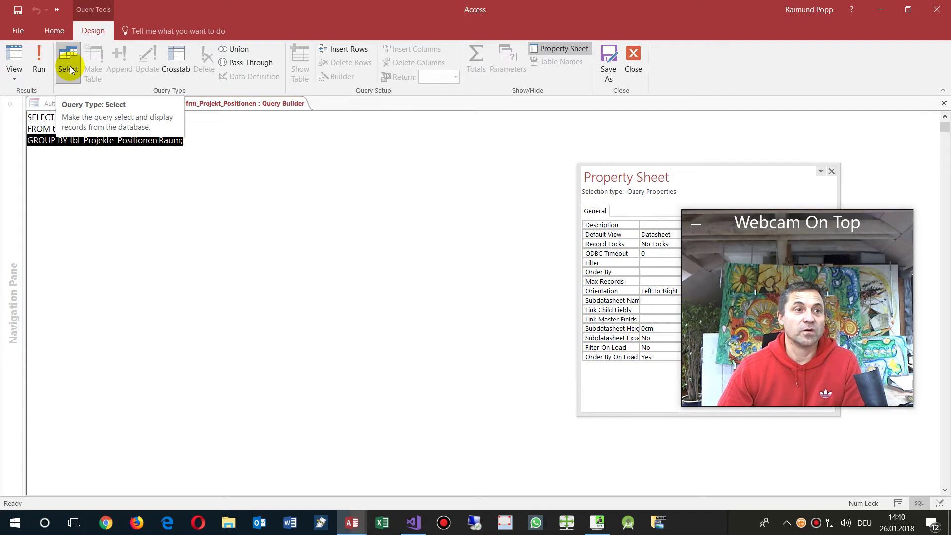
# - Back in the design grid, set Raum's sort order to Ascending
pyautogui.click(14, 73)
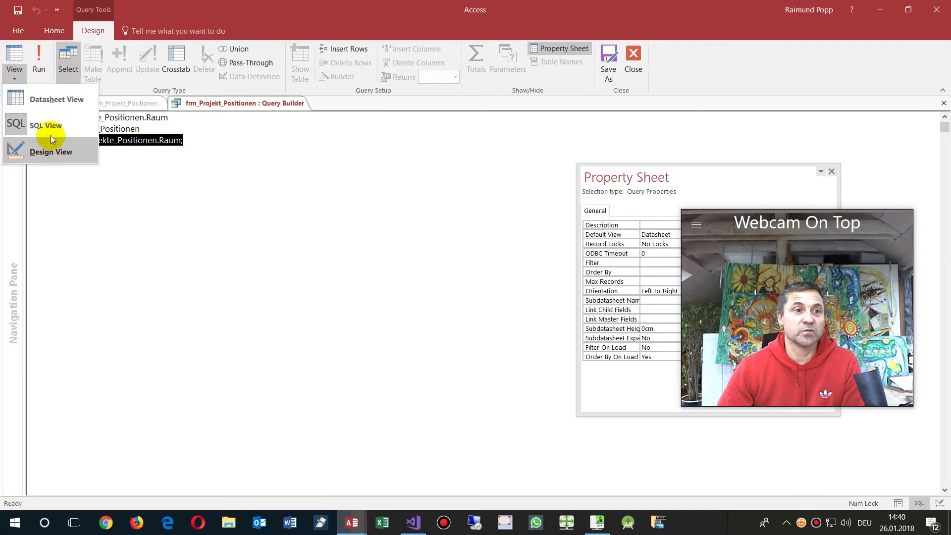
pyautogui.click(48, 149)
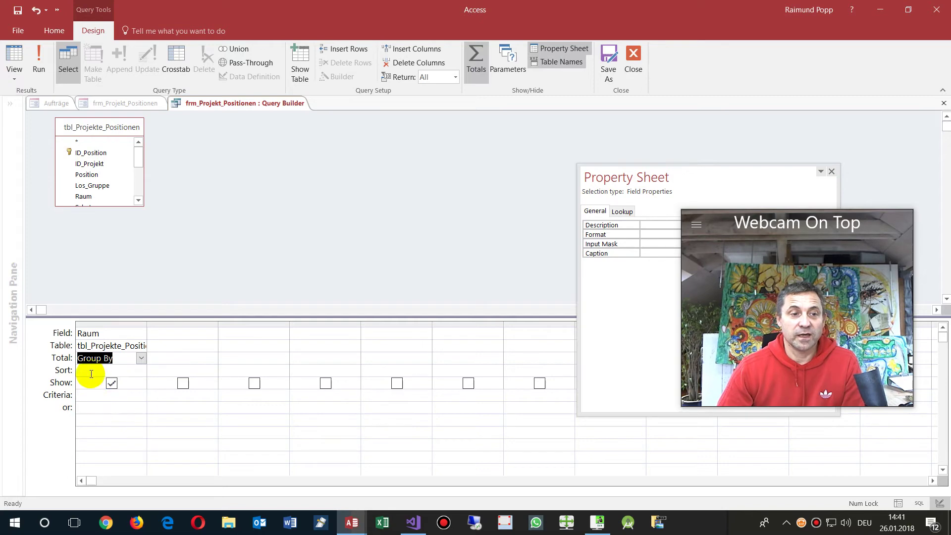
pyautogui.click(119, 370)
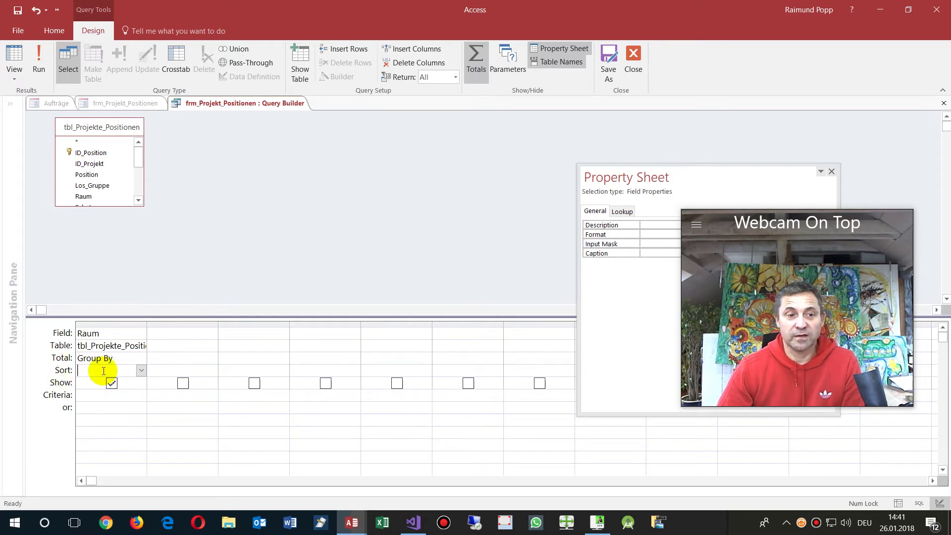
pyautogui.click(140, 370)
pyautogui.click(107, 387)
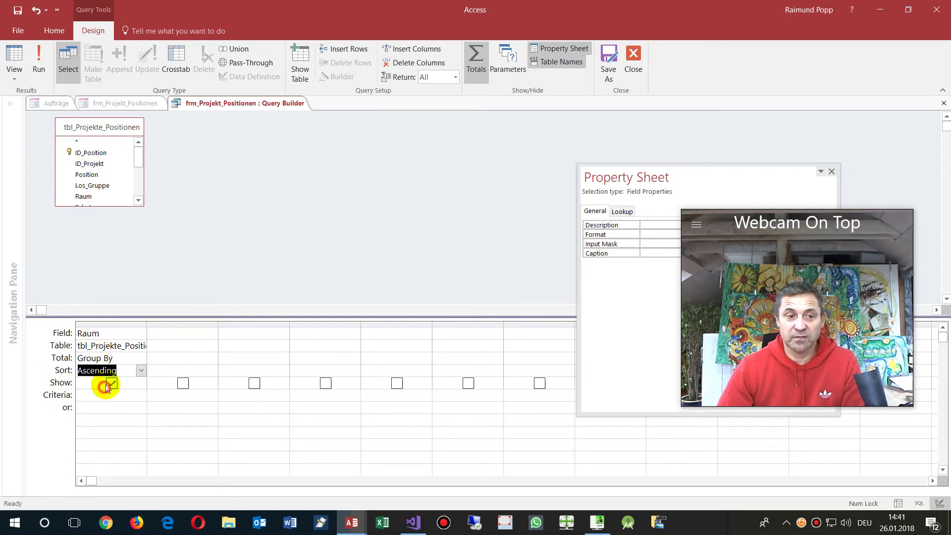
pyautogui.click(101, 401)
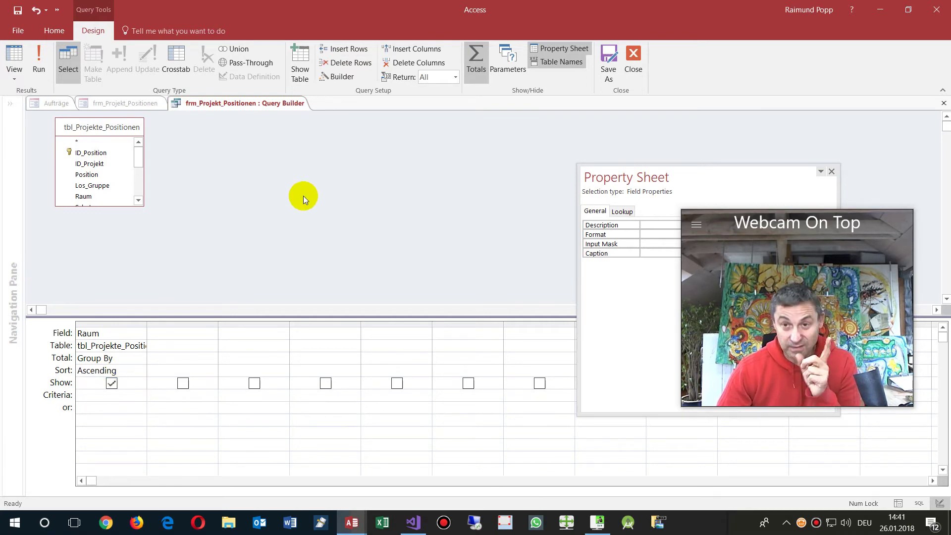
# - Verify the datasheet lists just a and b, then close the Query Builder
pyautogui.click(15, 81)
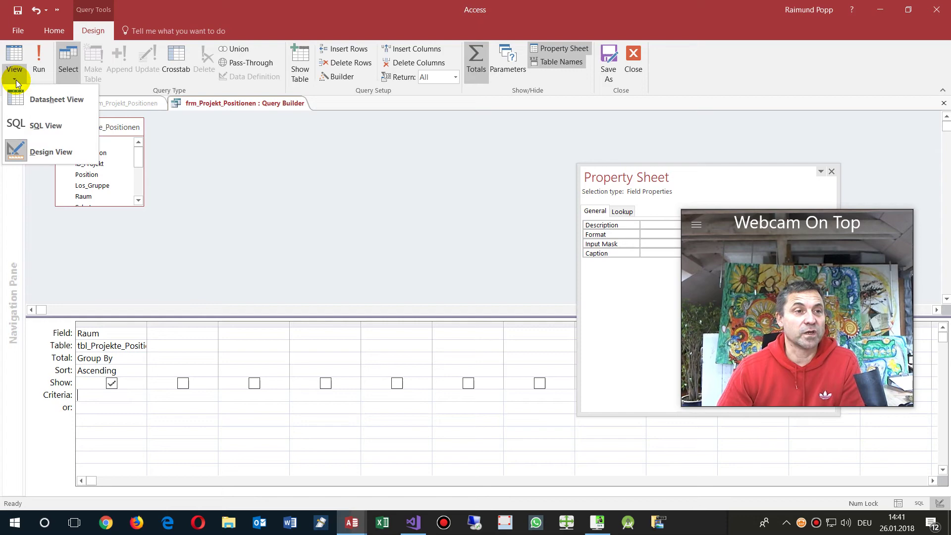
pyautogui.click(22, 98)
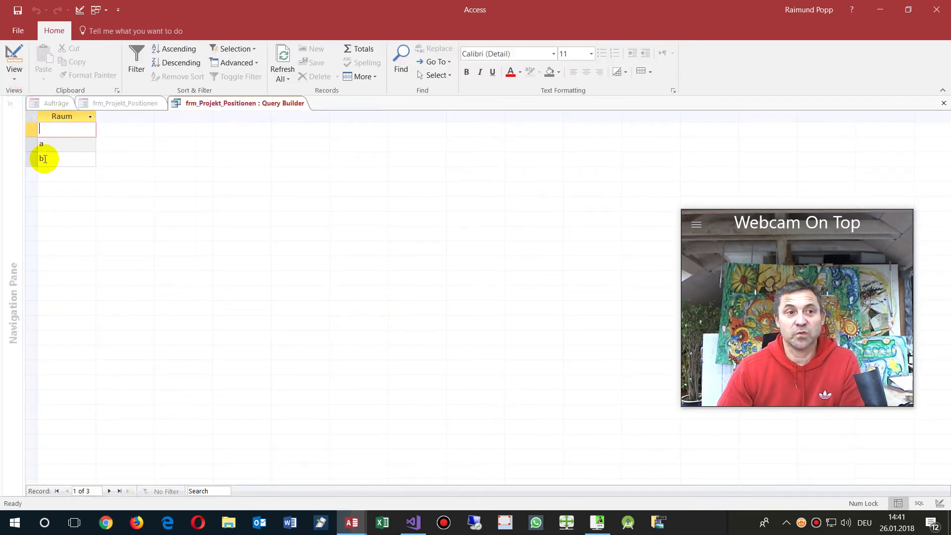
pyautogui.click(15, 56)
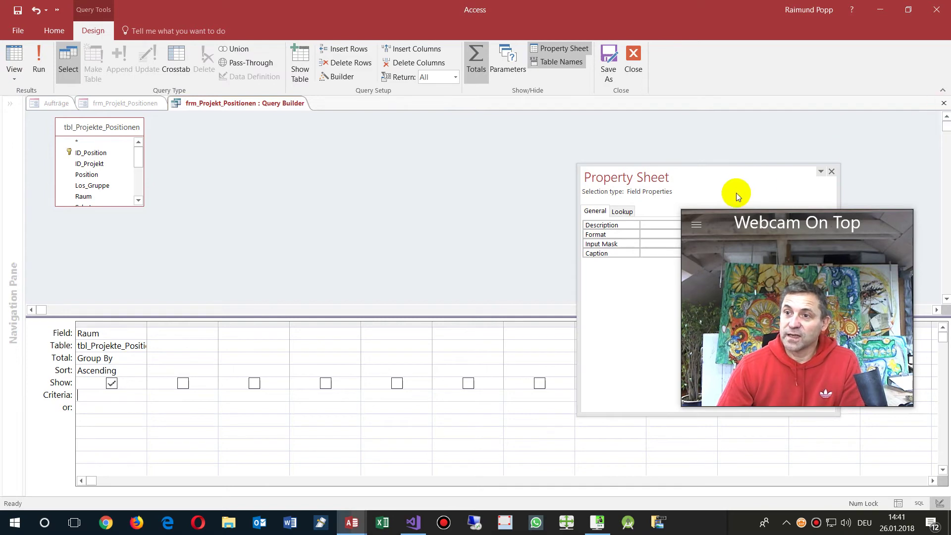
pyautogui.moveTo(733, 195); pyautogui.dragTo(412, 166)
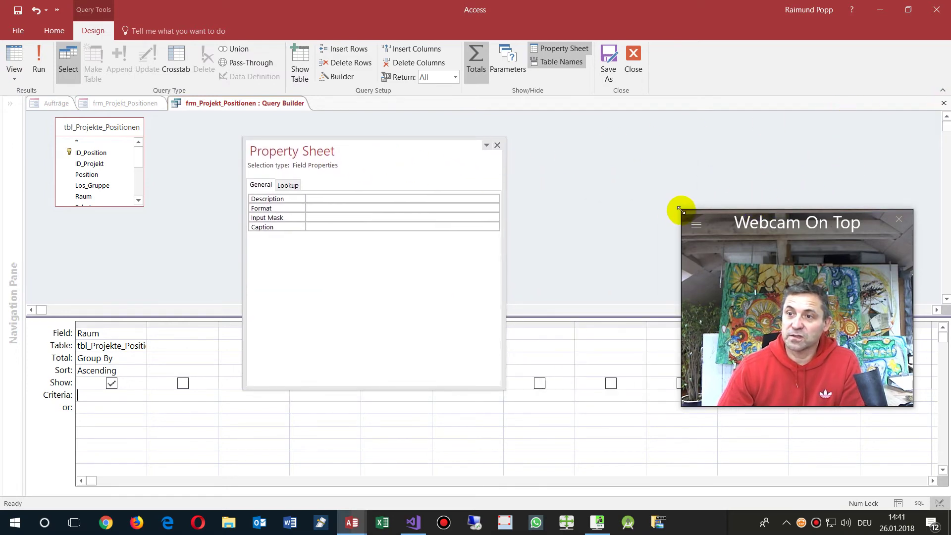
pyautogui.moveTo(681, 210); pyautogui.dragTo(772, 286)
# - Save the grouped Row Source SQL for ctlRaum and set After Update to [Event Procedure]
pyautogui.click(944, 103)
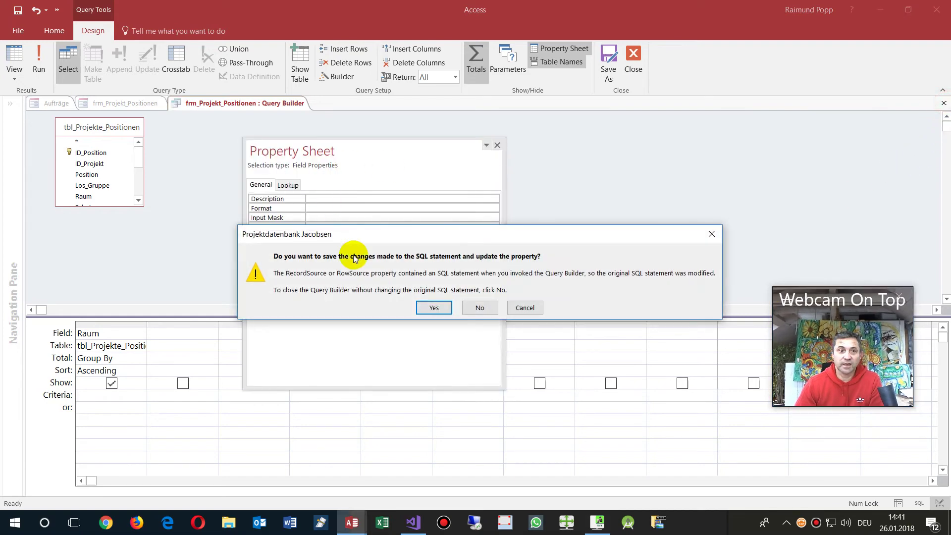
pyautogui.click(434, 308)
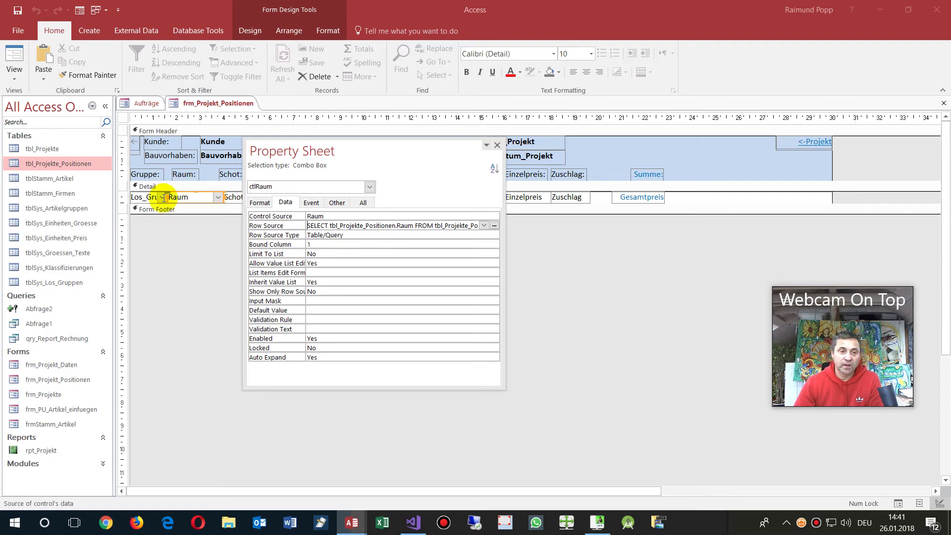
pyautogui.click(310, 204)
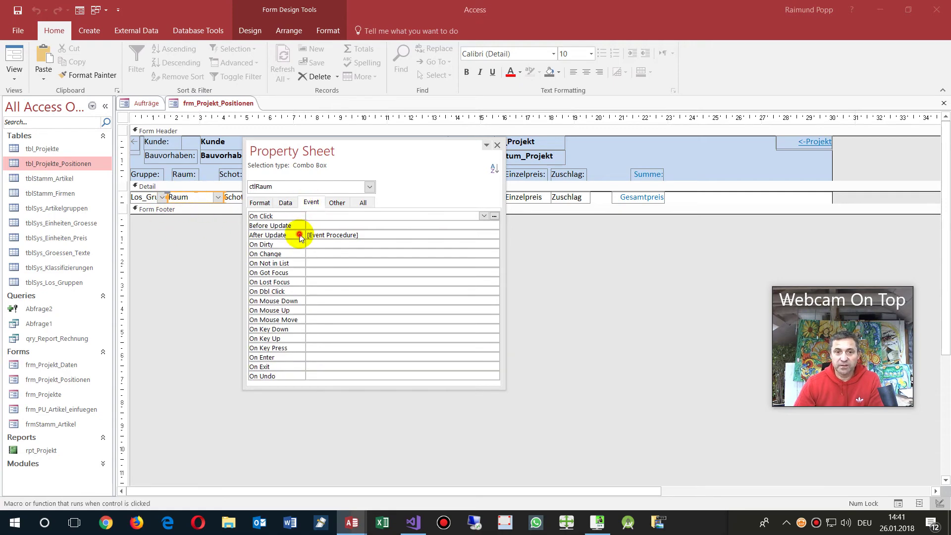
pyautogui.click(303, 236)
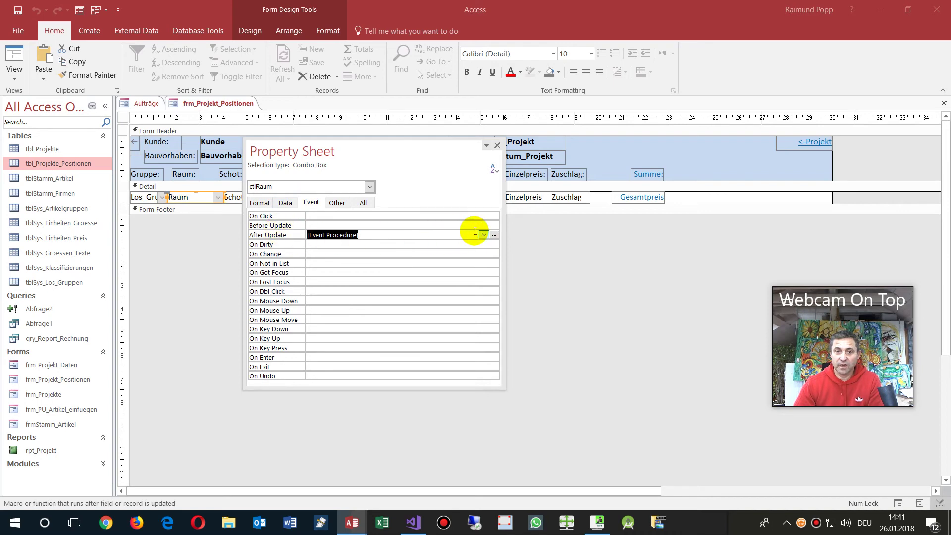
# - Write ctlRaum.RowSource = ctlRaum.RowSource in the ctlRaum_AfterUpdate procedure using IntelliSense
pyautogui.click(494, 235)
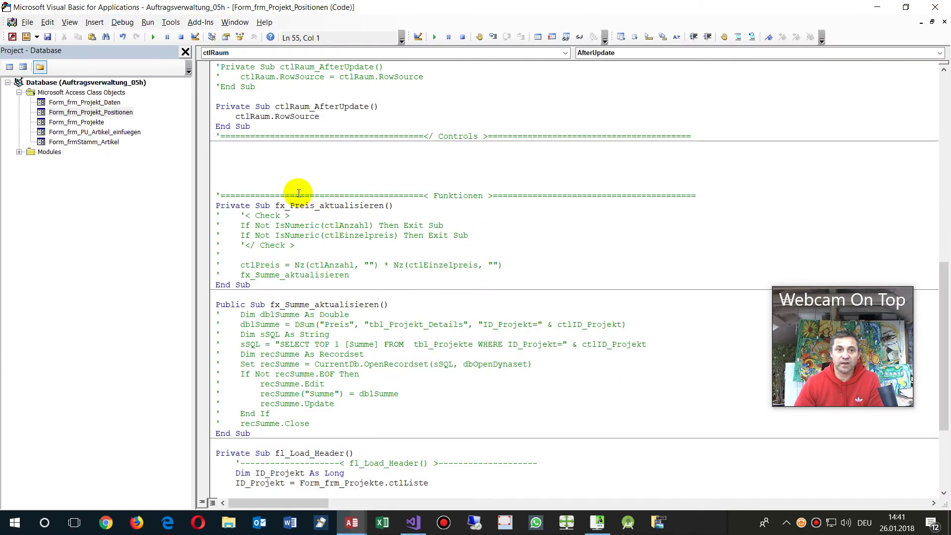
pyautogui.click(332, 117)
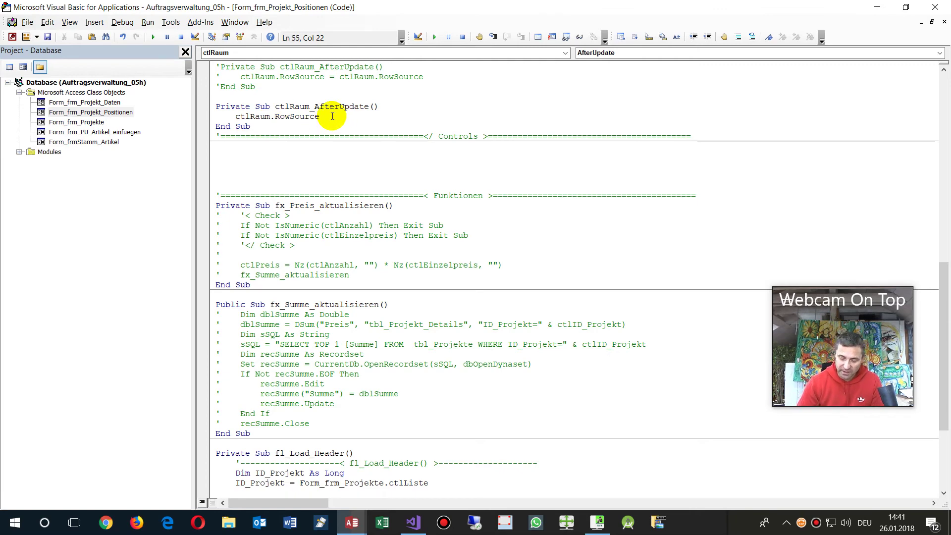
pyautogui.write('=ct')
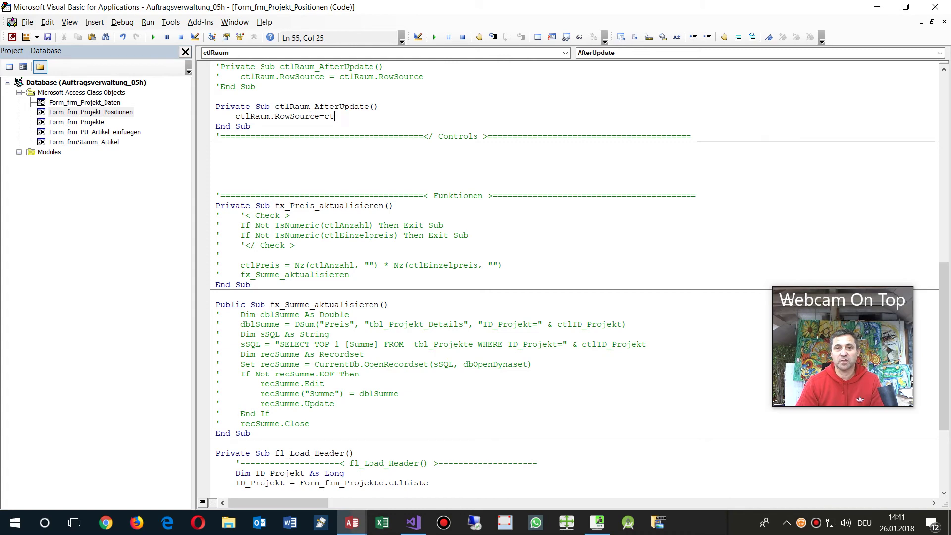
pyautogui.write('l')
pyautogui.hotkey('ctrl', 'space')
pyautogui.write('rce=ctlR')
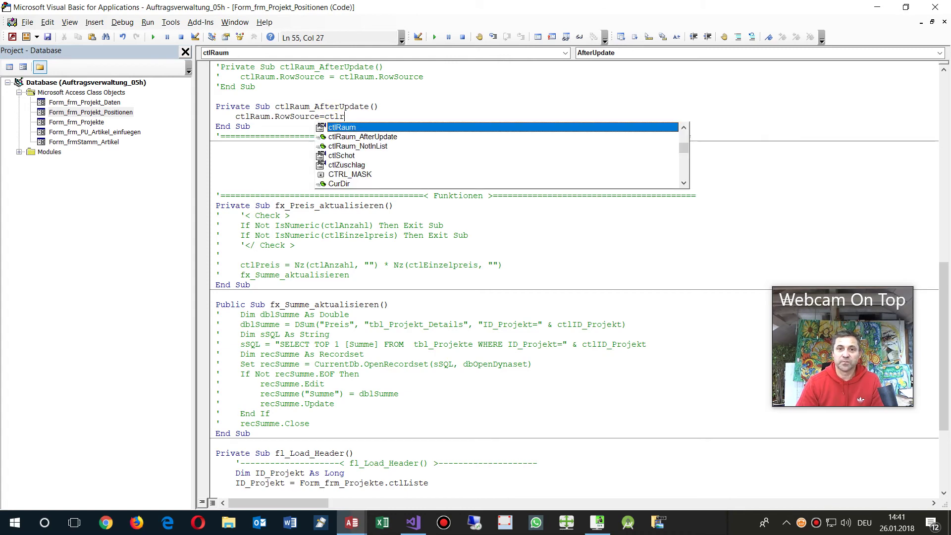
pyautogui.write('aum.ros')
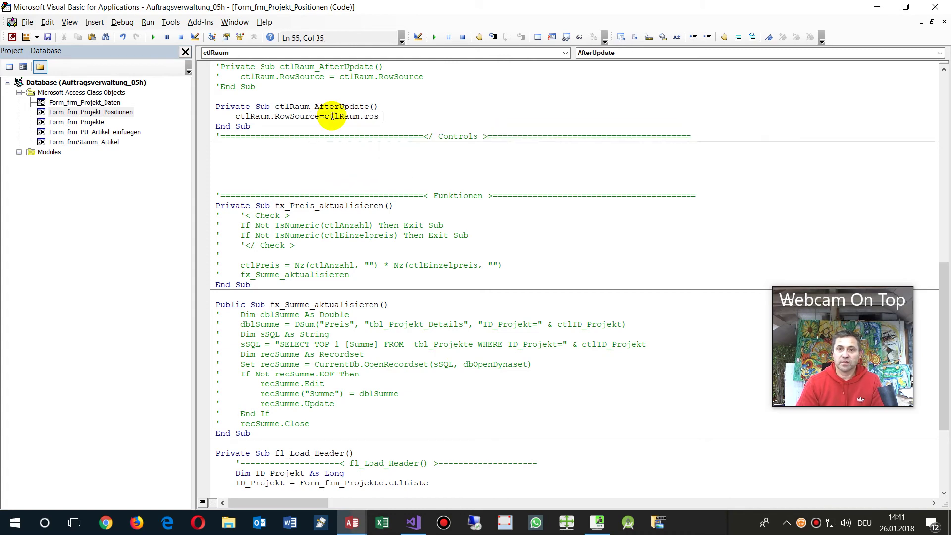
pyautogui.hotkey('ctrl', 'space')
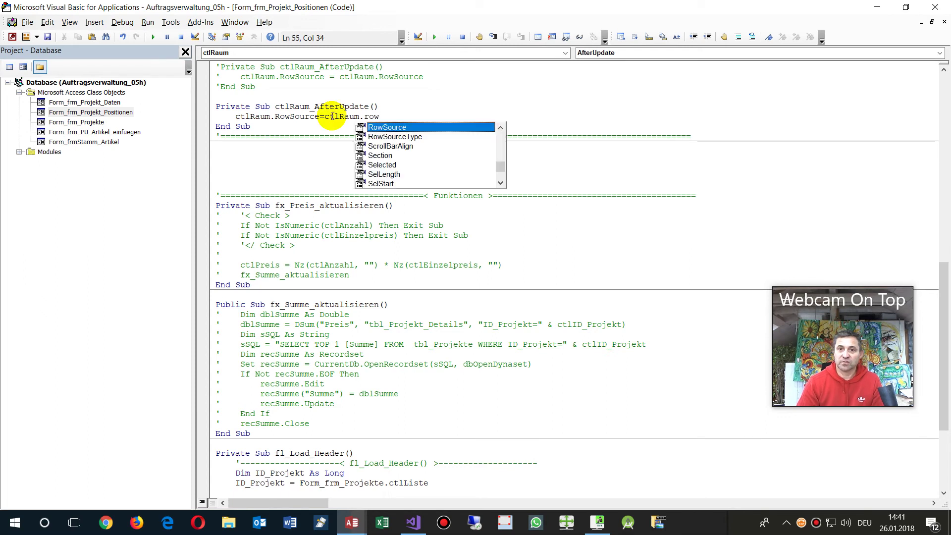
pyautogui.write('Source')
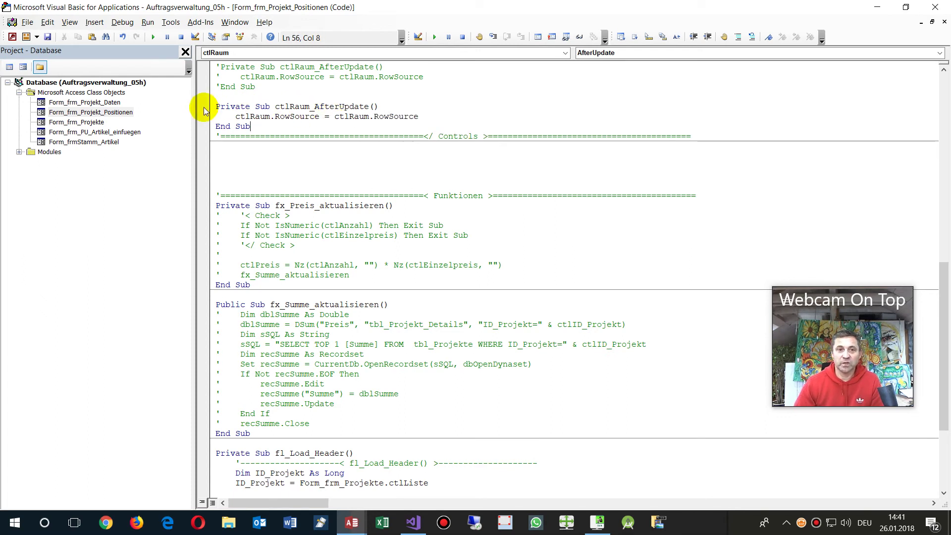
# - Select the finished statement and return to the Access form design
pyautogui.moveTo(235, 114); pyautogui.dragTo(449, 117)
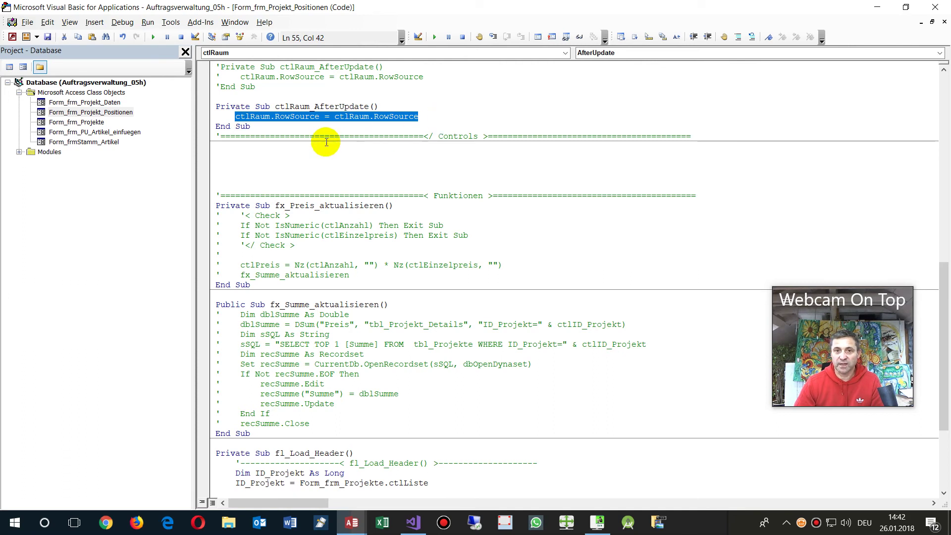
pyautogui.press('F4')
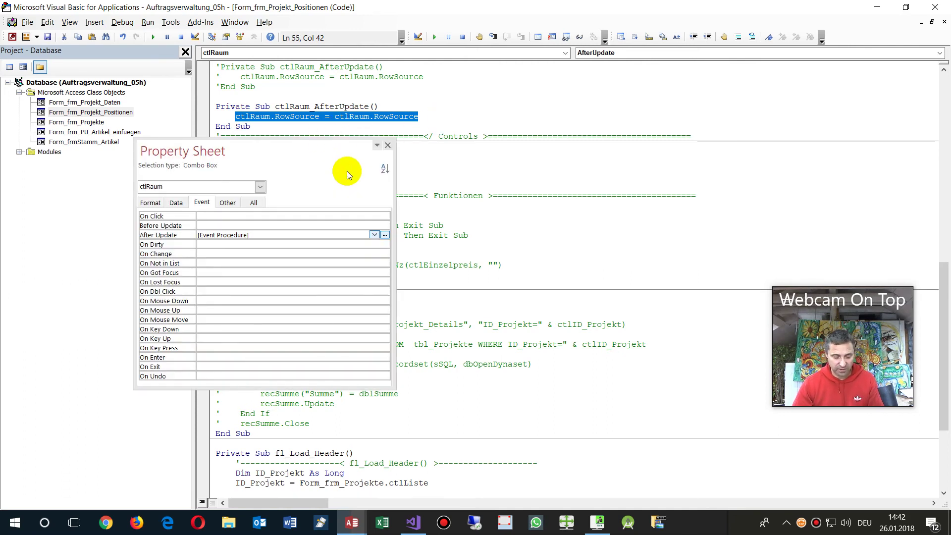
pyautogui.click(12, 36)
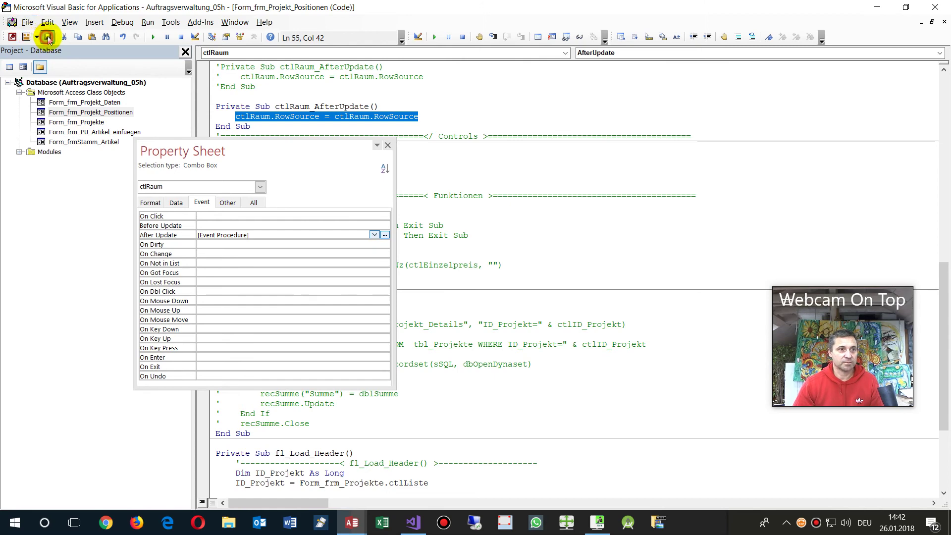
# - In Form View, enter the new room abc in the fourth row's Raum combo
pyautogui.click(387, 146)
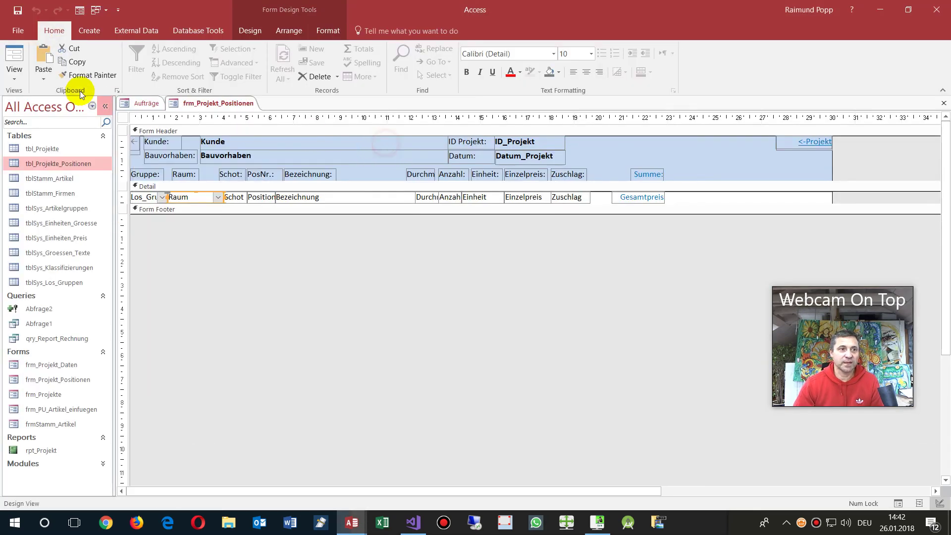
pyautogui.click(14, 59)
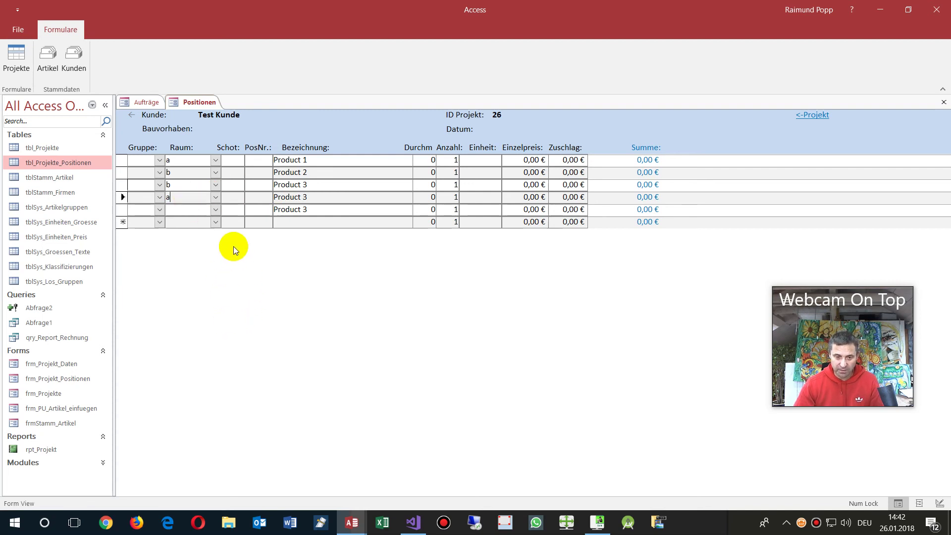
pyautogui.click(218, 198)
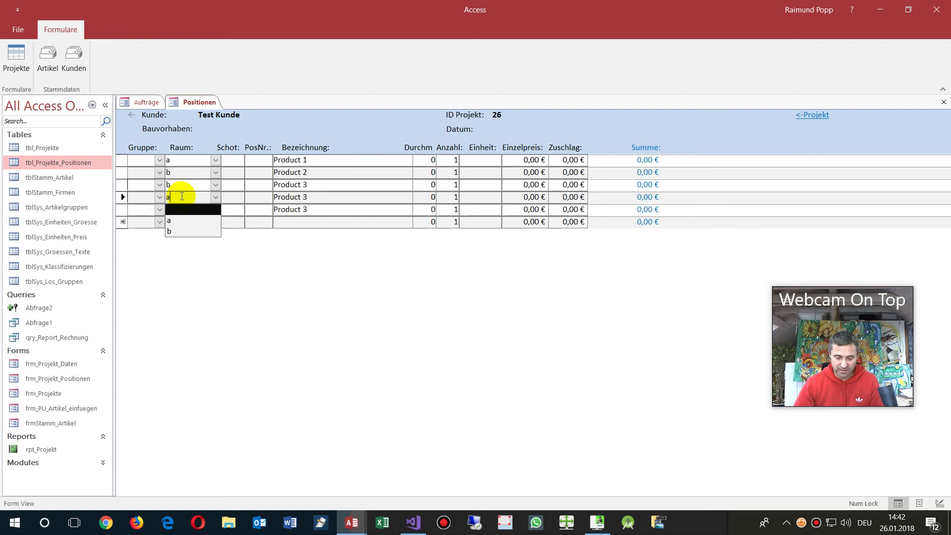
pyautogui.write('bc')
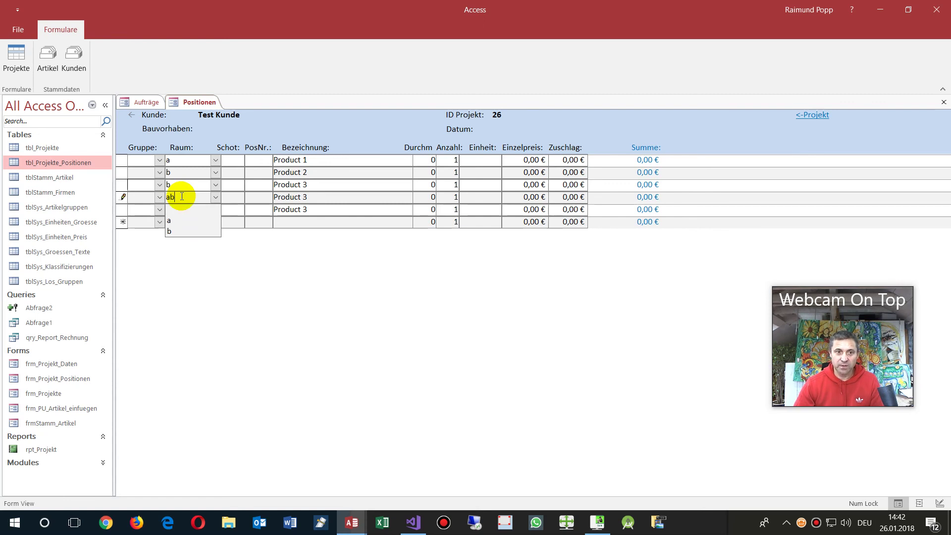
pyautogui.click(234, 199)
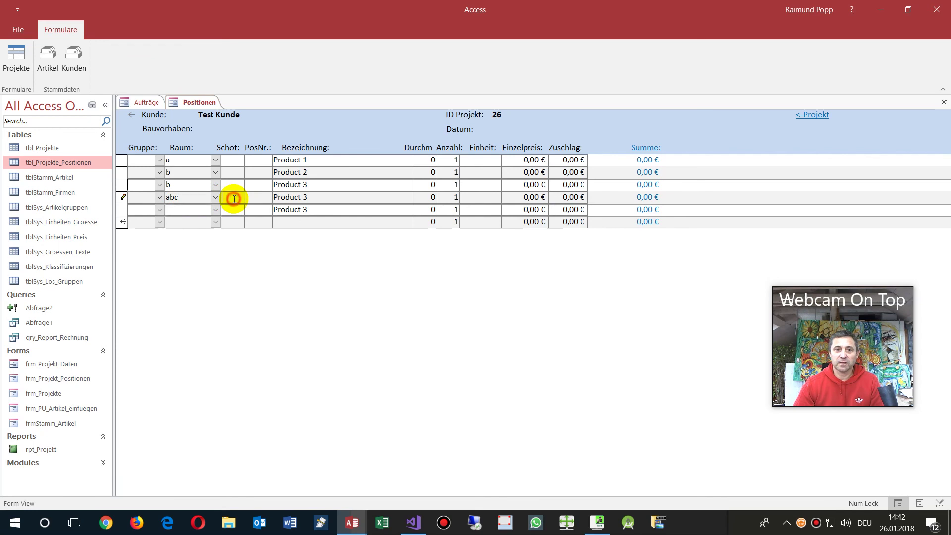
# - Choose abc from the fifth row's Raum dropdown and save that row
pyautogui.click(199, 208)
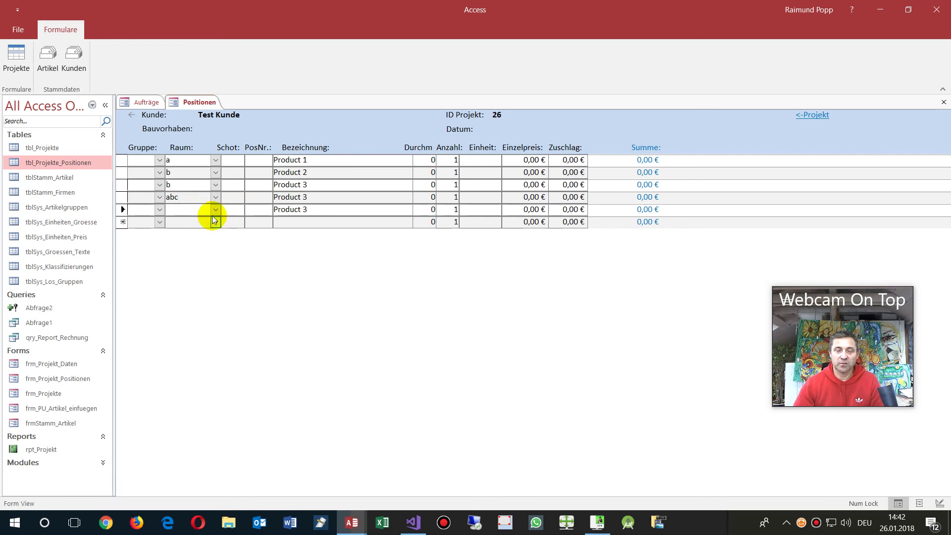
pyautogui.click(216, 210)
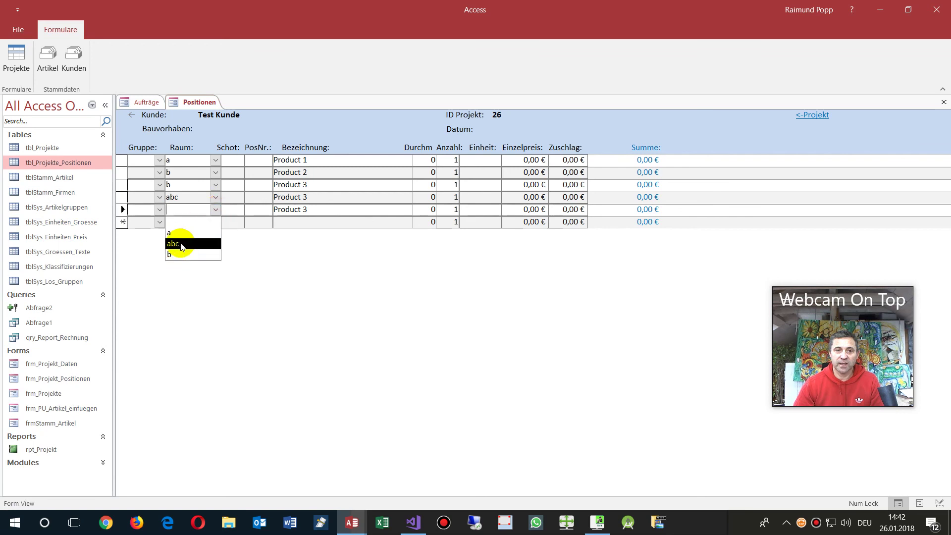
pyautogui.write('abc')
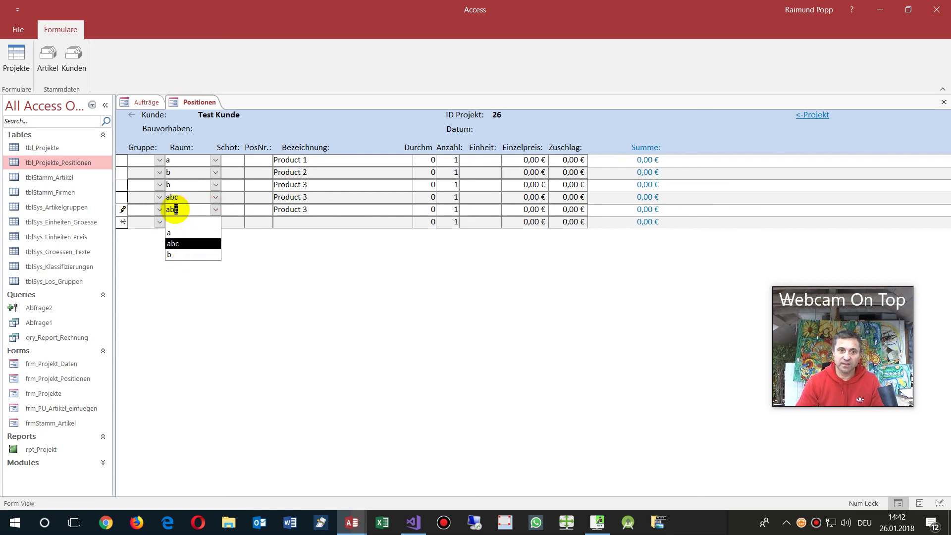
pyautogui.press('Return')
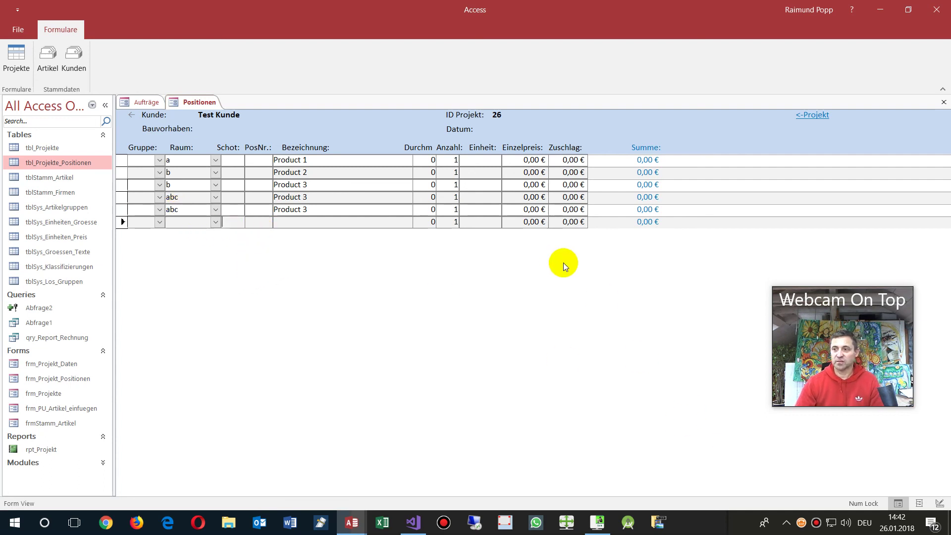
pyautogui.click(693, 530)
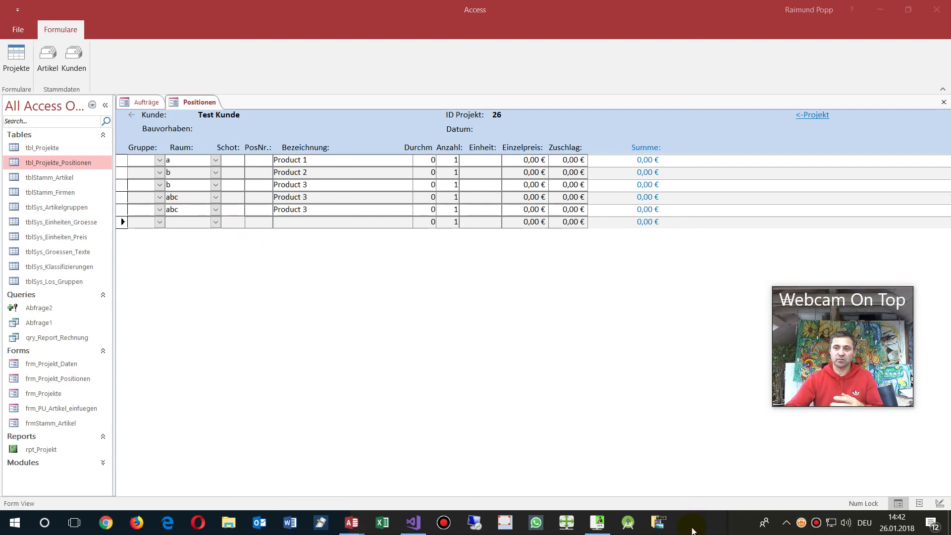